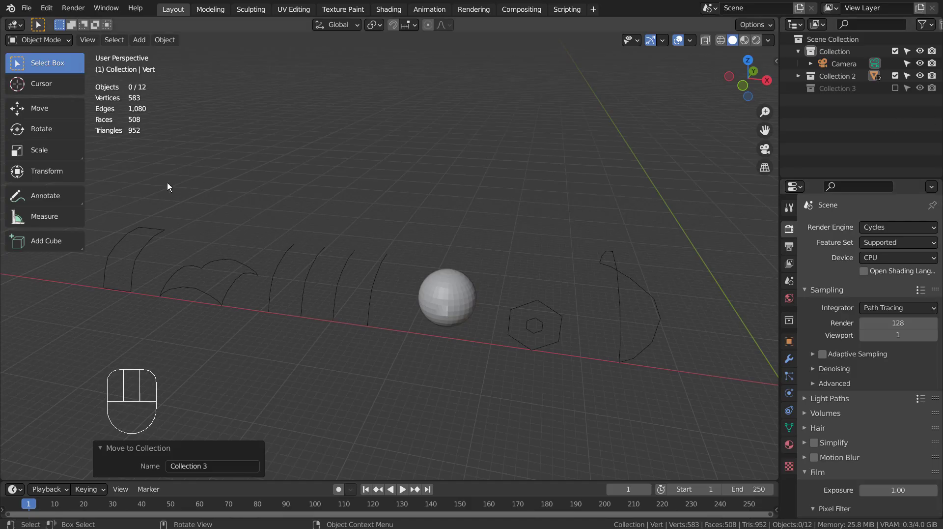
- Inspect the curved four-sided outline at the far end of the row from several angles
click(131, 251)
key(KP_Decimal)
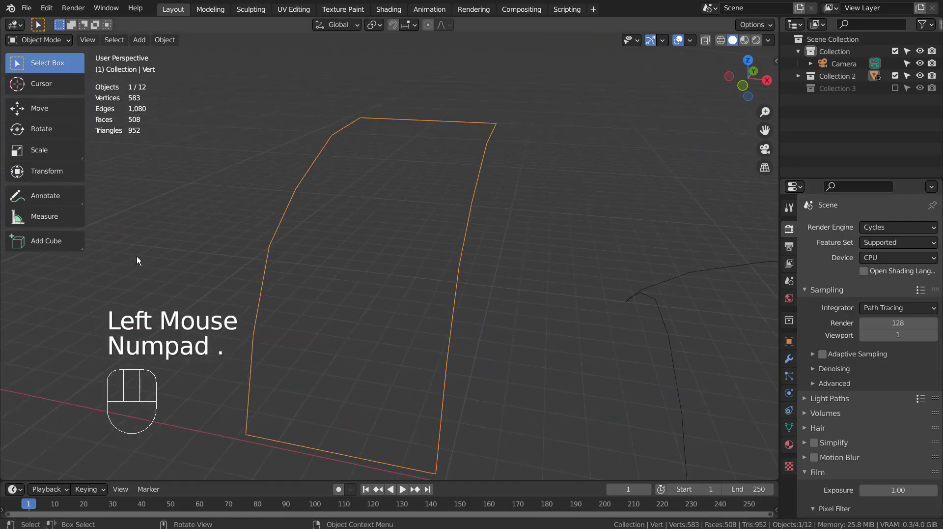
middle_drag(553, 289, 506, 308)
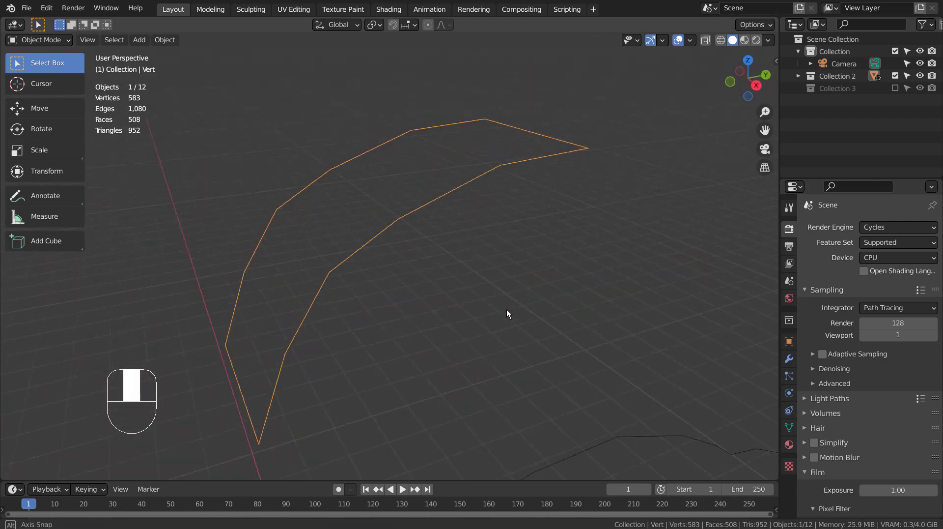
scroll(519, 313, down, 2)
scroll(519, 314, down, 3)
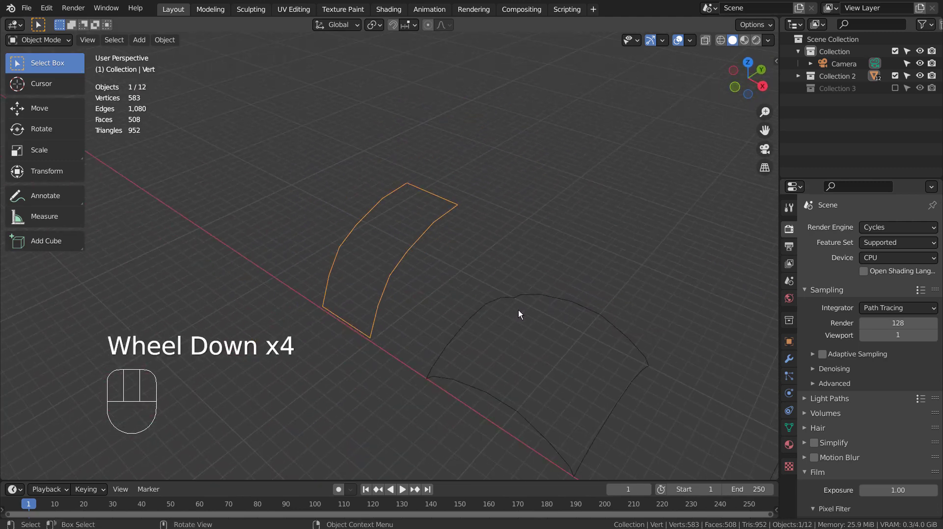
- Add a new single-vertex mesh at the world origin
click(569, 208)
key(shift+a)
mouse_move(570, 208)
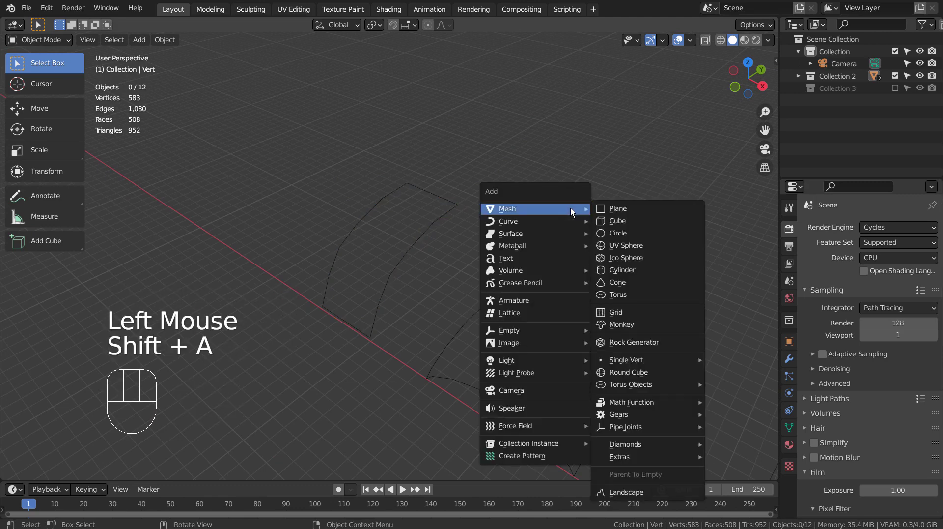
mouse_move(664, 357)
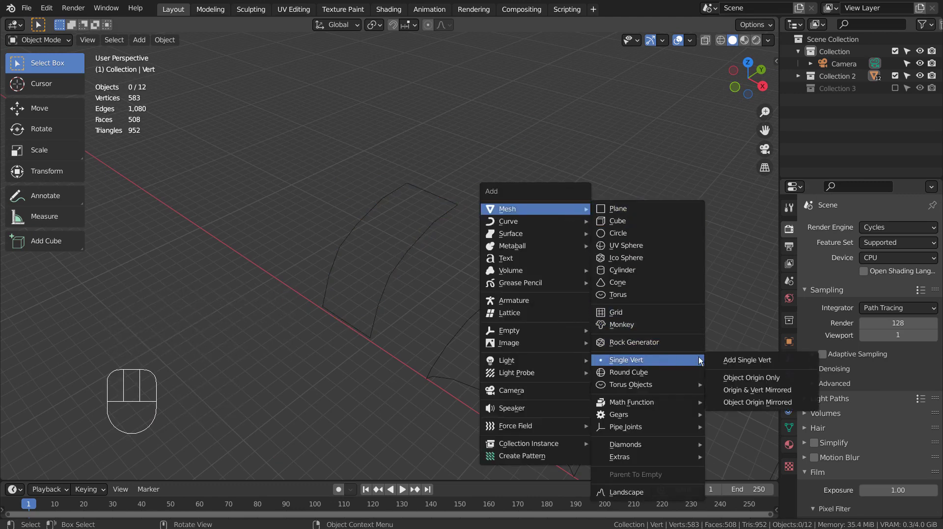
click(787, 363)
key(KP_Decimal)
scroll(594, 355, down, 2)
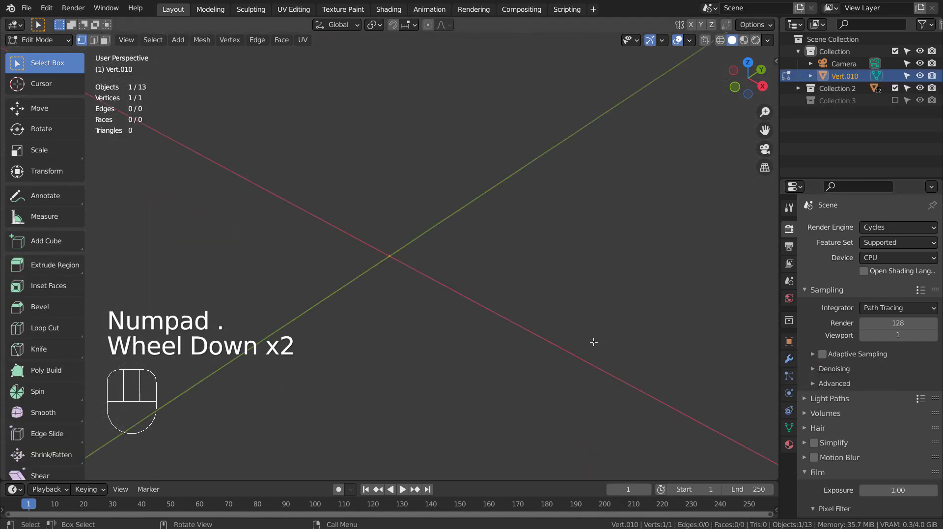
- Extrude the vertex three times in right view into an upward-curving edge chain, with the last segment about 0.094 m in Y and 0.027 m in Z
key(KP_3)
scroll(594, 327, down, 1)
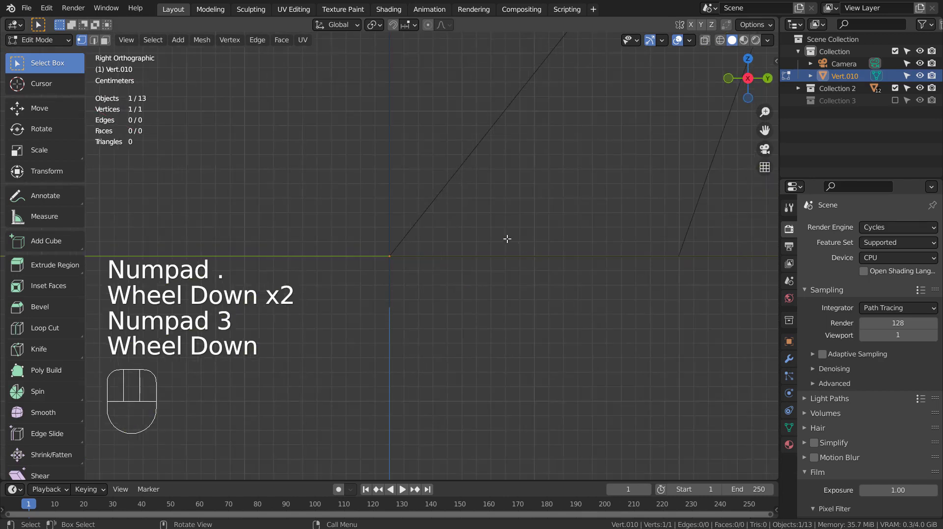
key(e)
click(546, 135)
key(e)
click(653, 45)
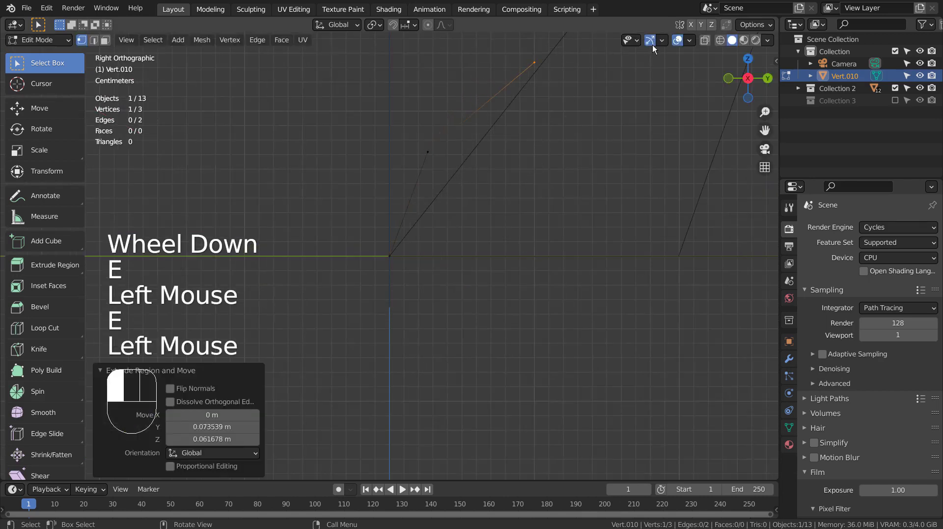
key(e)
click(570, 29)
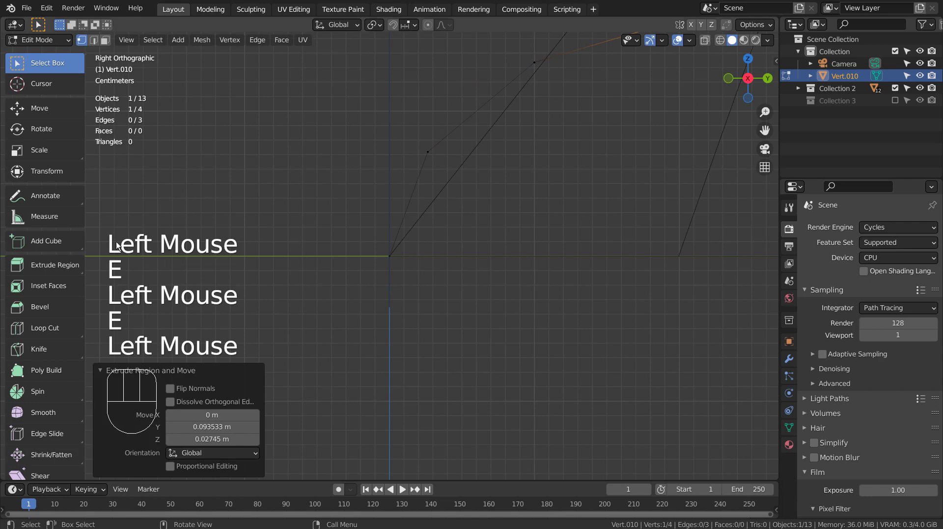
middle_drag(570, 30, 733, 125)
scroll(632, 217, down, 2)
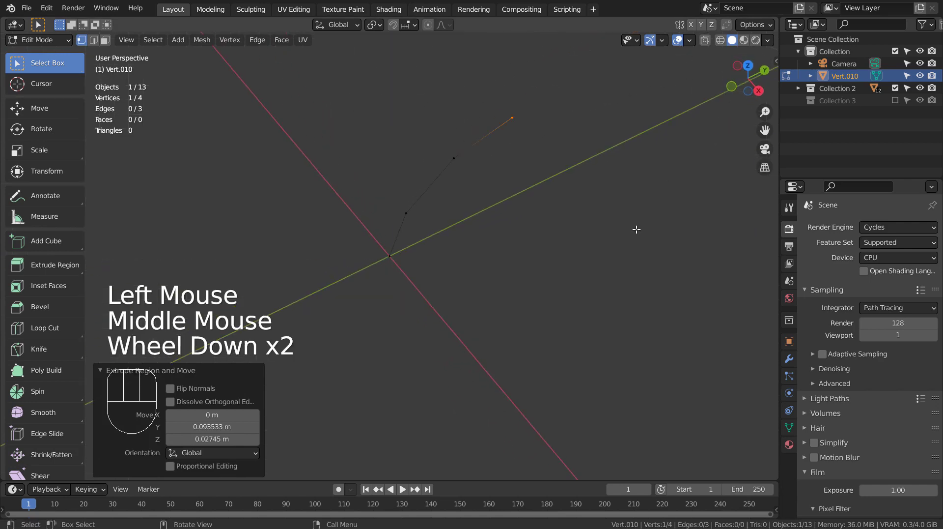
- Duplicate the curved edge chain about 0.165 m along X and join both chains into one object
key(Tab)
middle_drag(570, 205, 539, 223)
key(shift+d)
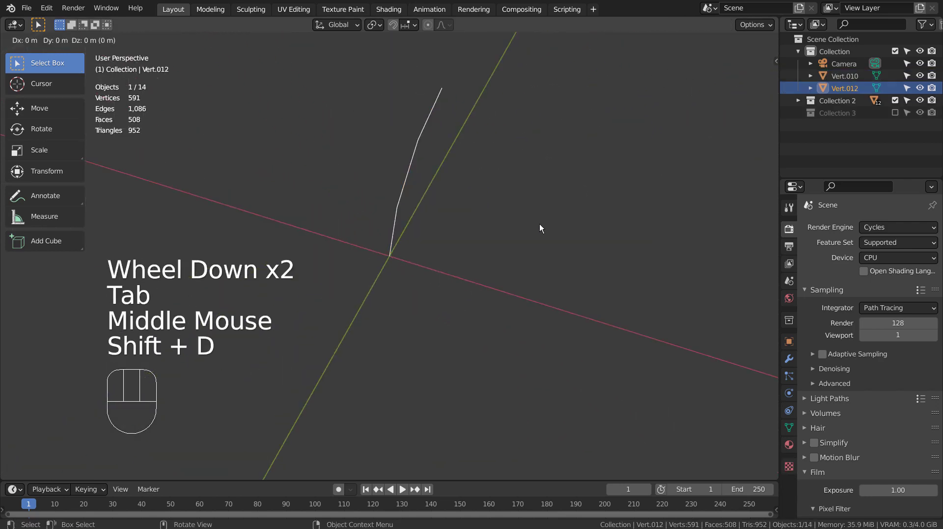
key(x)
click(649, 241)
middle_drag(649, 241, 456, 157)
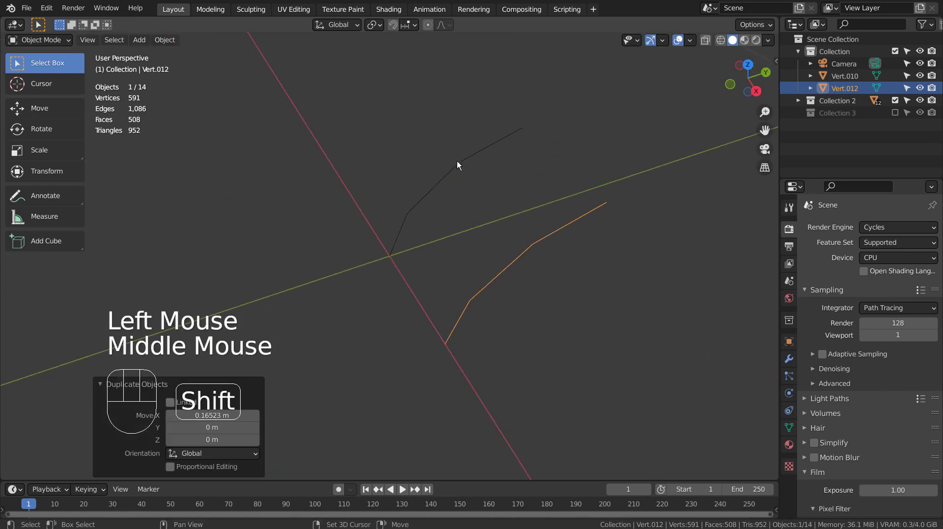
shift+click(457, 162)
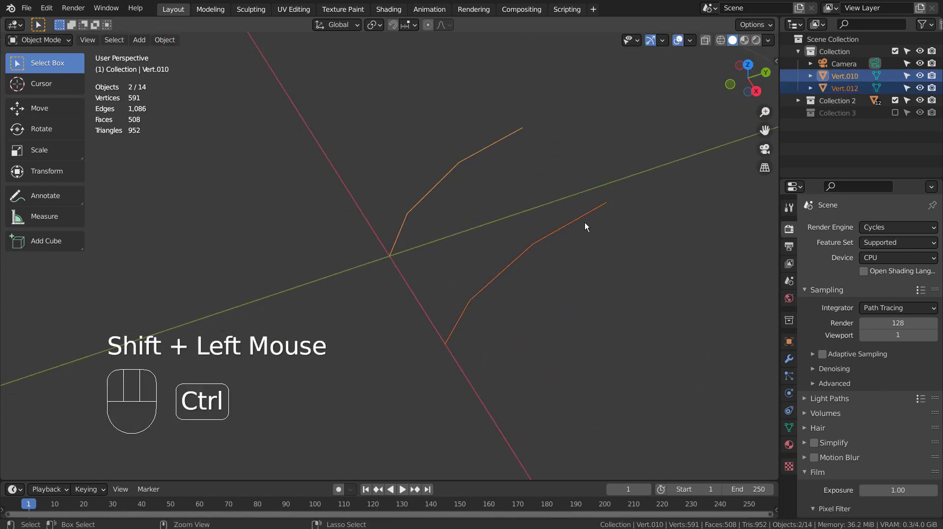
key(ctrl+j)
- Close the outline by connecting the two upper end vertices and the two lower end vertices with edges
key(Tab)
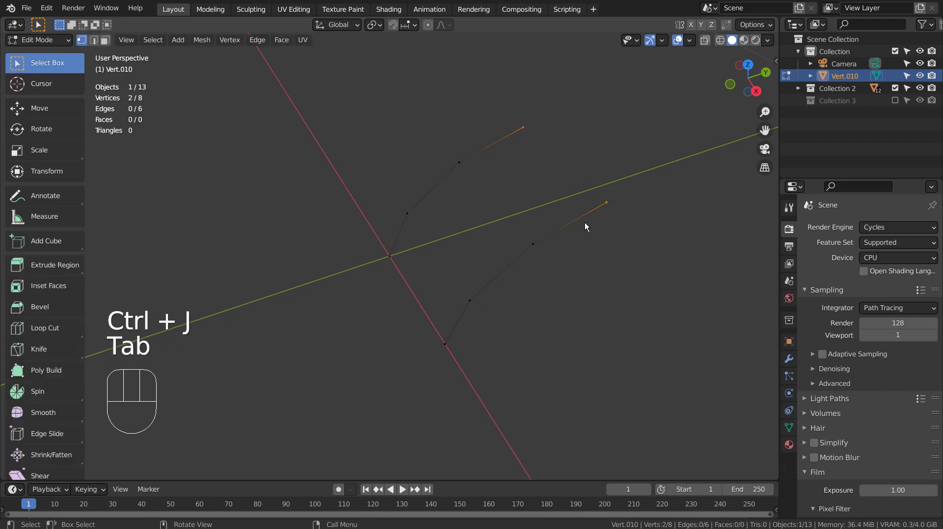
key(1)
click(602, 205)
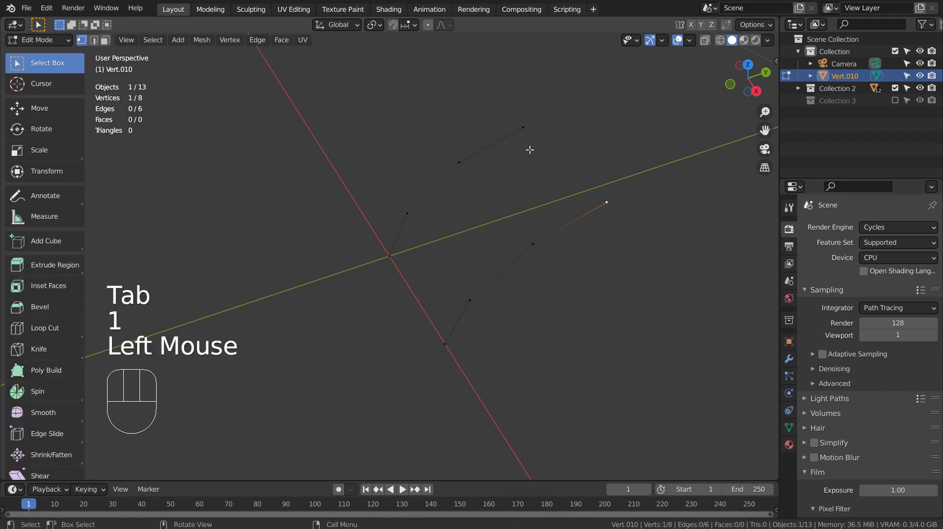
shift+click(530, 131)
key(f)
click(444, 342)
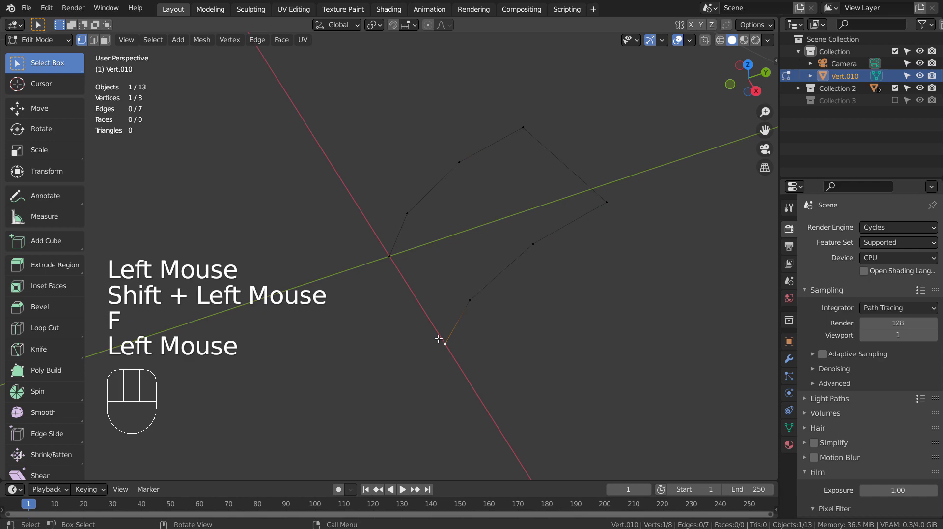
shift+click(391, 262)
key(f)
middle_drag(438, 326, 511, 301)
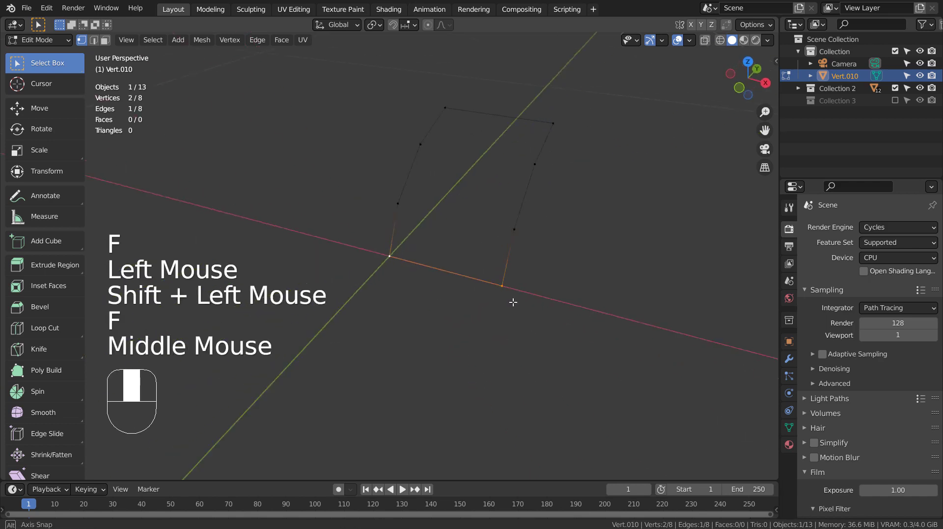
key(Tab)
middle_drag(599, 326, 555, 310)
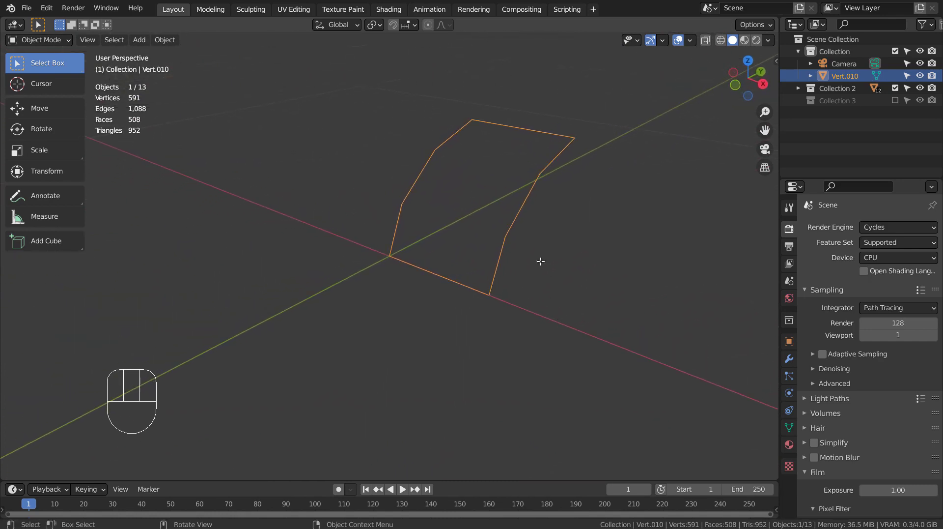
- Try to fill the closed outline by applying Bridge Edge Loops to all of its edges
key(Tab)
key(a)
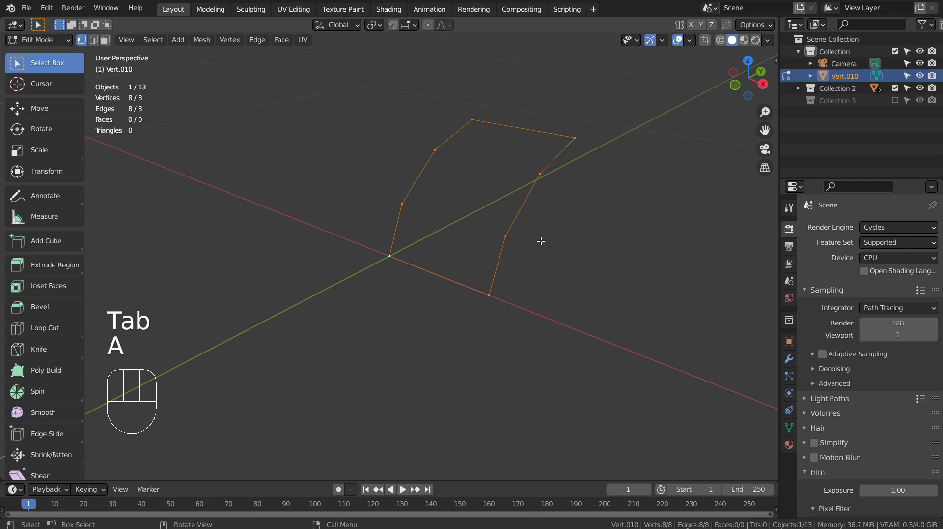
key(2)
key(ctrl+e)
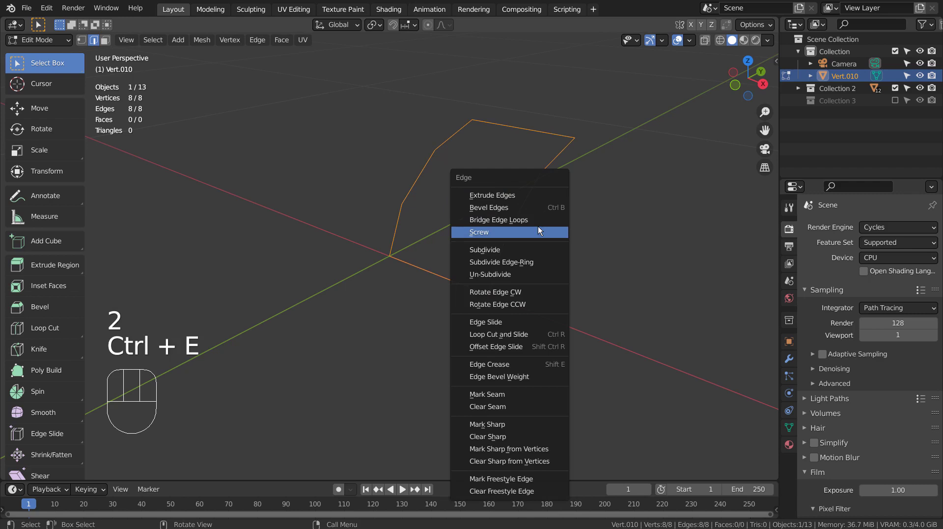
click(538, 221)
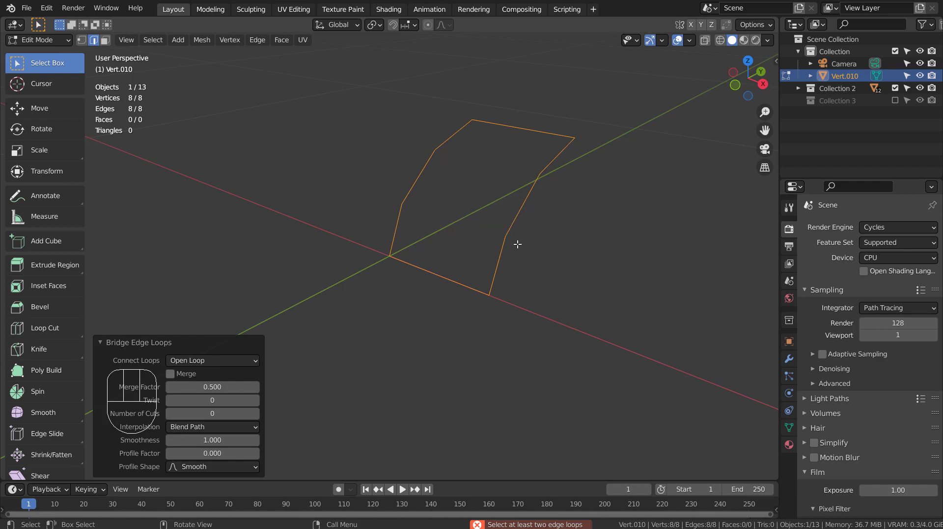
- Grid-fill the curved outline between its upper and lower straight edges with span 1 and offset 0
middle_drag(518, 244, 501, 252)
middle_drag(565, 236, 593, 218)
key(Tab)
key(Tab)
key(1)
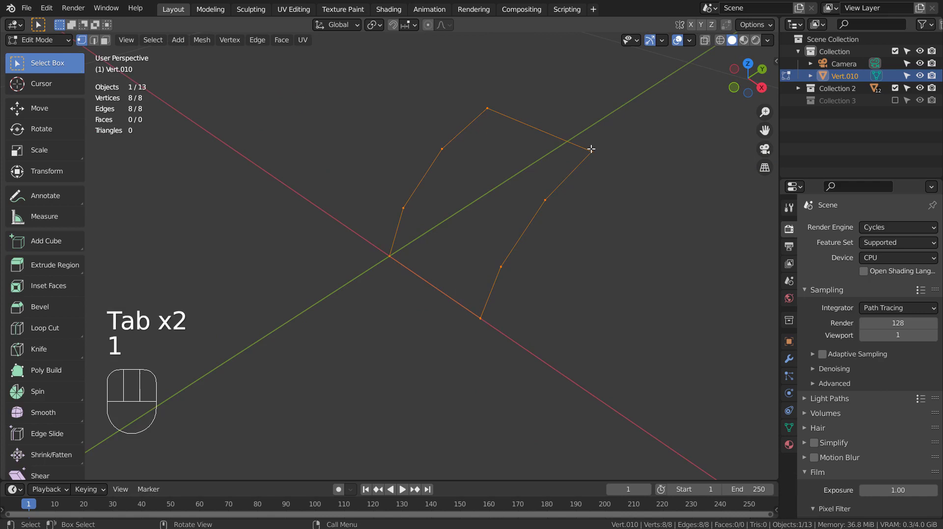
key(2)
click(565, 139)
shift+click(436, 290)
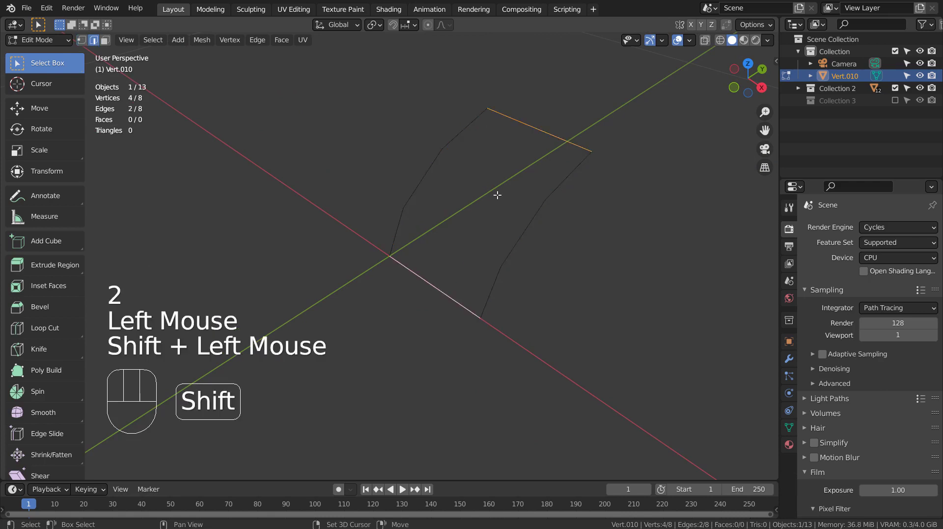
key(ctrl+f)
click(497, 195)
middle_drag(497, 194, 375, 286)
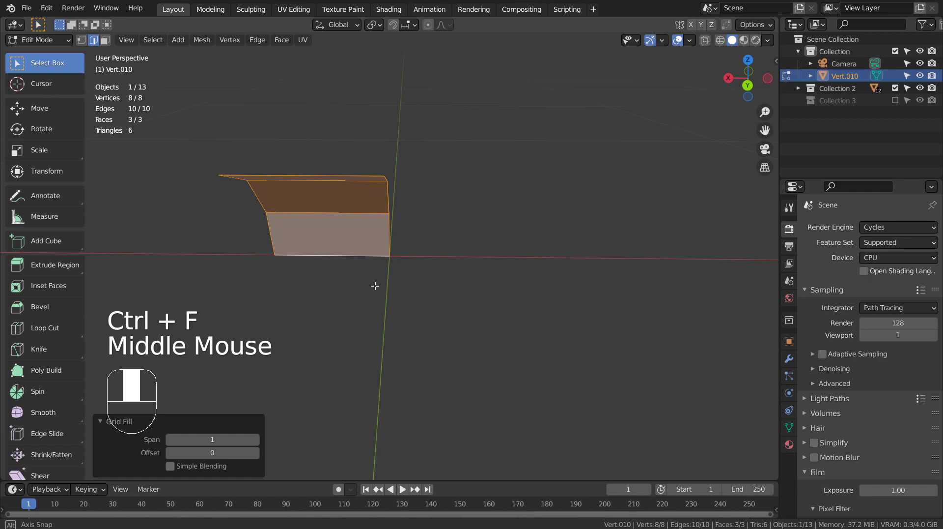
middle_drag(375, 286, 576, 285)
scroll(576, 285, down, 4)
key(Tab)
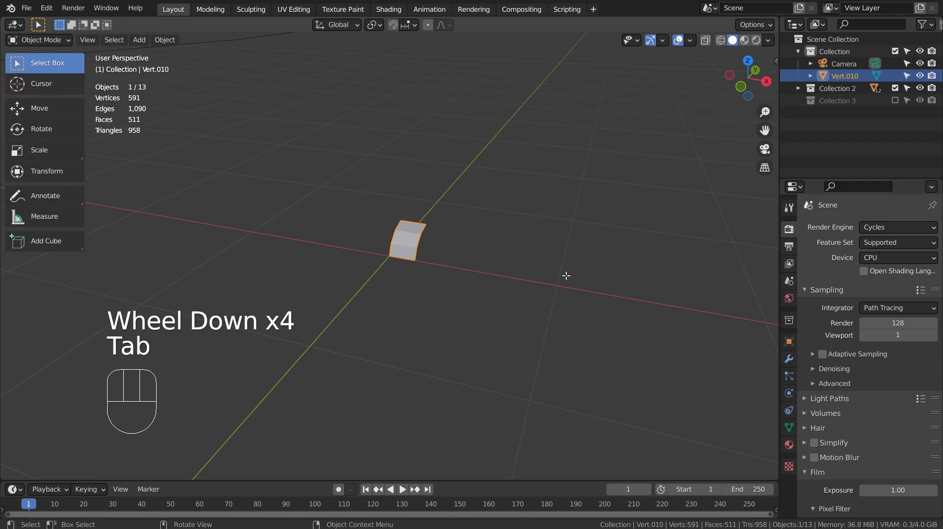
- Scale the whole row of reference outlines and the sphere uniformly by 0.345, excluding the new filled patch
shift+middle_drag(314, 232, 615, 374)
scroll(502, 349, down, 5)
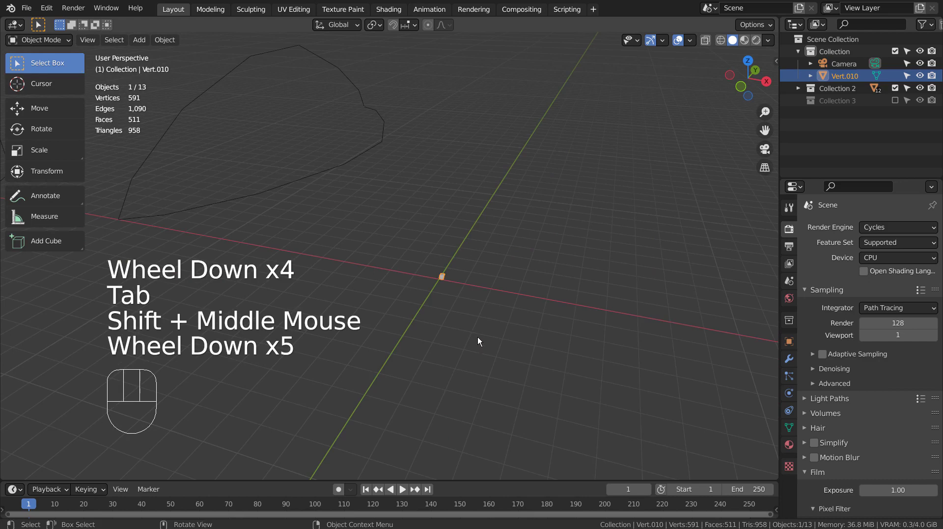
shift+middle_drag(338, 279, 629, 363)
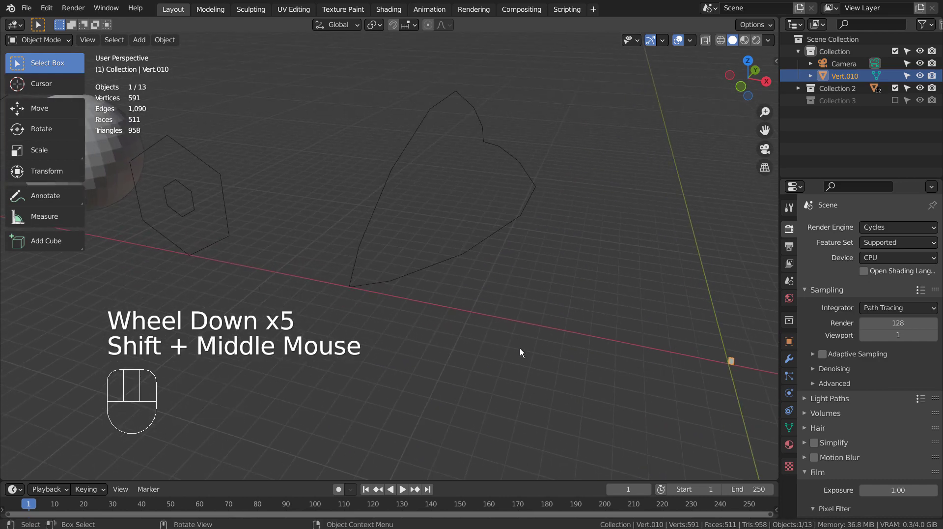
scroll(343, 292, down, 3)
shift+middle_drag(343, 292, 497, 369)
click(319, 270)
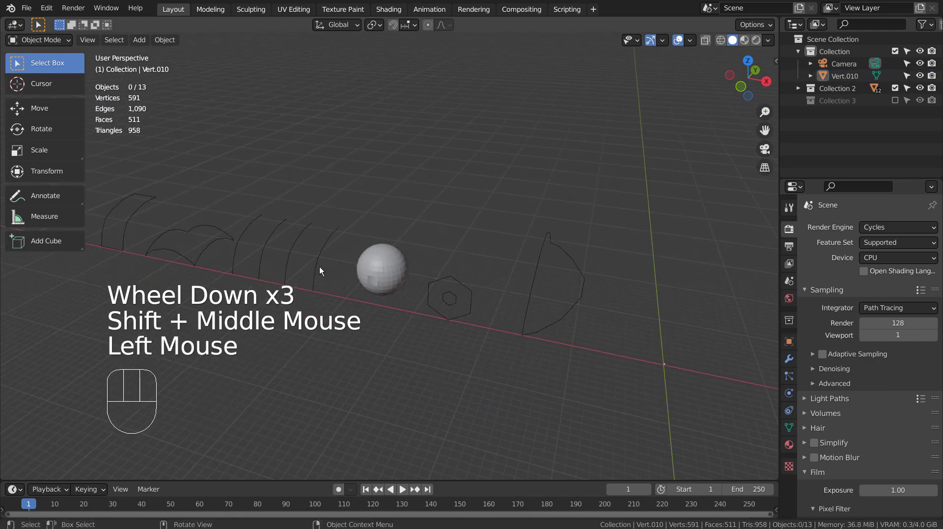
key(b)
drag(107, 173, 580, 379)
key(s)
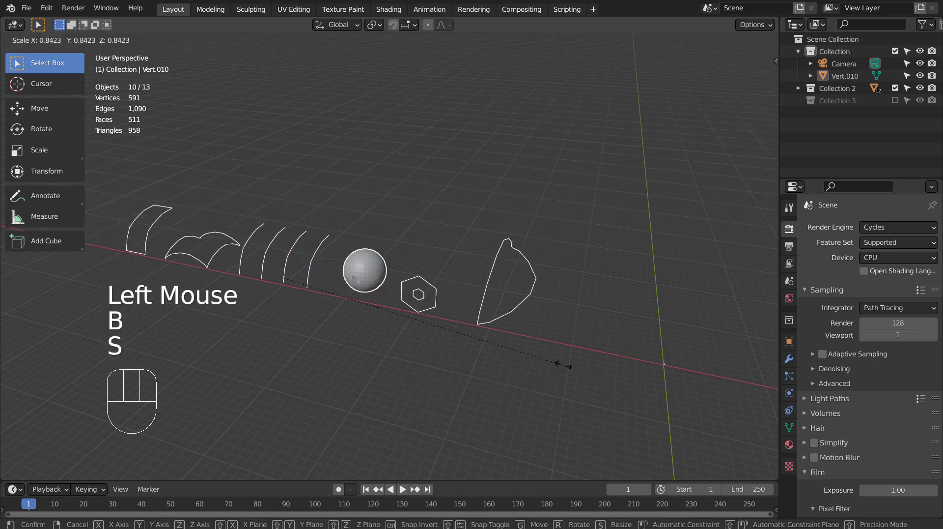
click(389, 329)
- Move the scaled row of shapes about 34.9 m along the X axis towards the origin
key(g)
key(x)
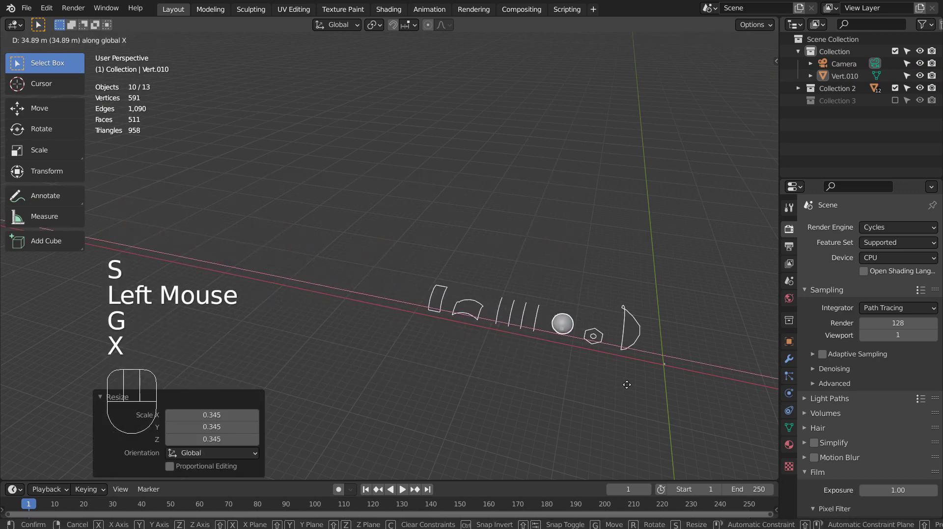
click(627, 384)
- Open the first curved strip outline in the row for editing, working with edge selection
shift+middle_drag(627, 384, 648, 329)
scroll(464, 356, up, 4)
click(259, 237)
key(KP_Decimal)
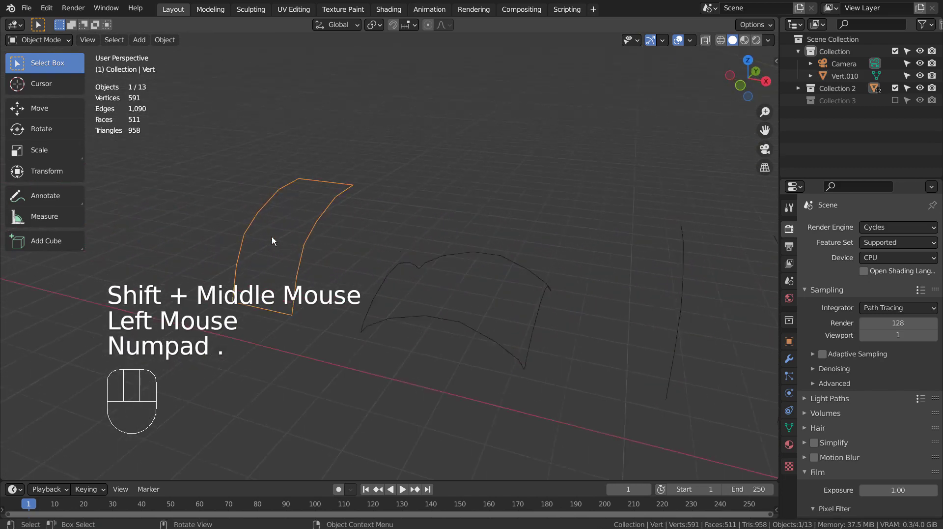
key(Tab)
key(2)
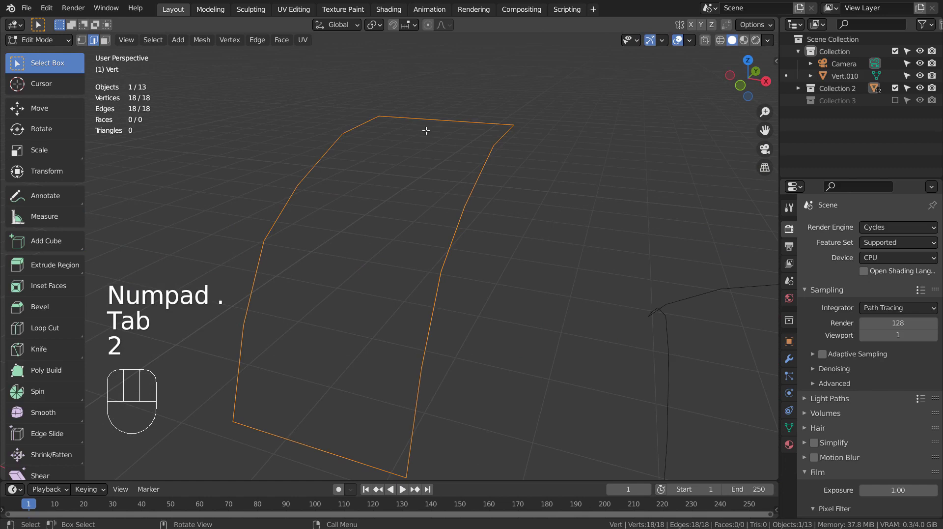
- Select all four edge segments along the upper straight side of the curved strip outline
click(427, 120)
alt+click(465, 126)
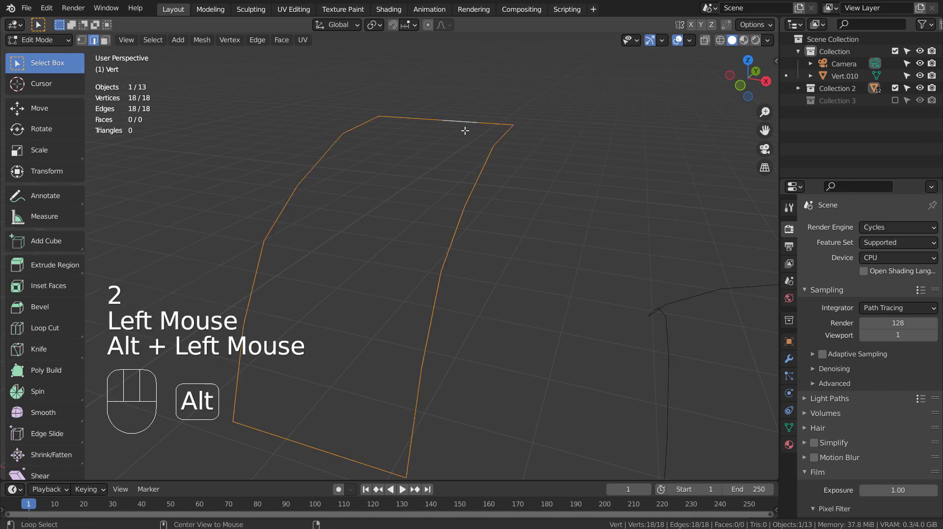
click(491, 122)
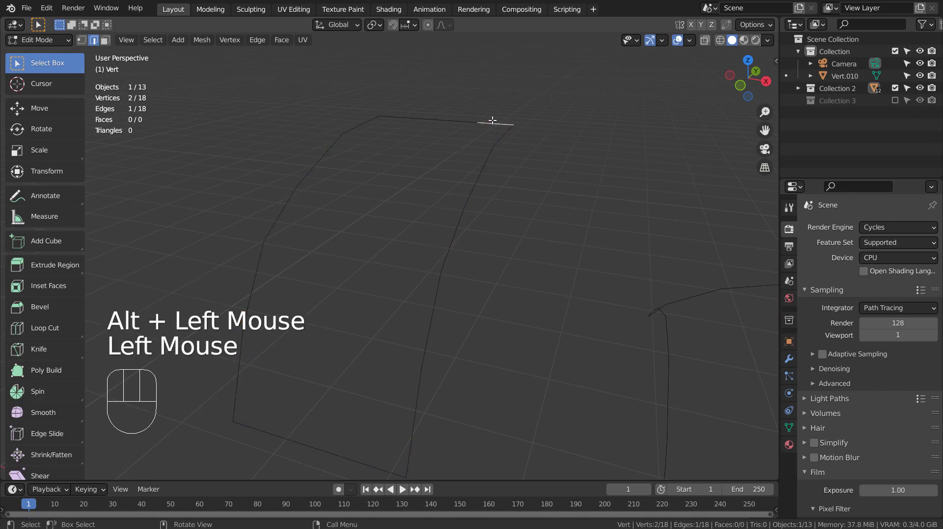
click(491, 121)
shift+click(400, 118)
shift+click(428, 119)
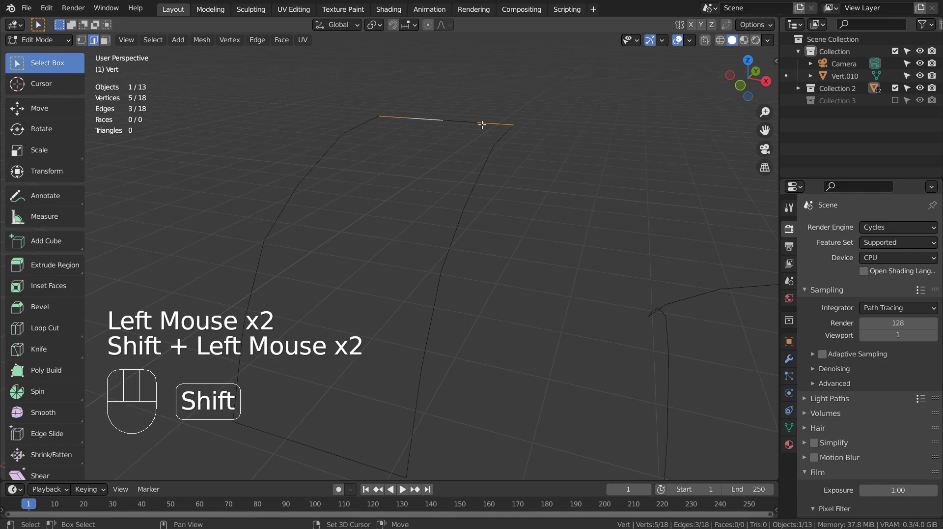
shift+click(492, 123)
shift+click(462, 122)
shift+click(494, 123)
- Add the lower straight side's edges to the selection, grid-fill the strip with span 1 and offset 0, and finish editing it
key(c)
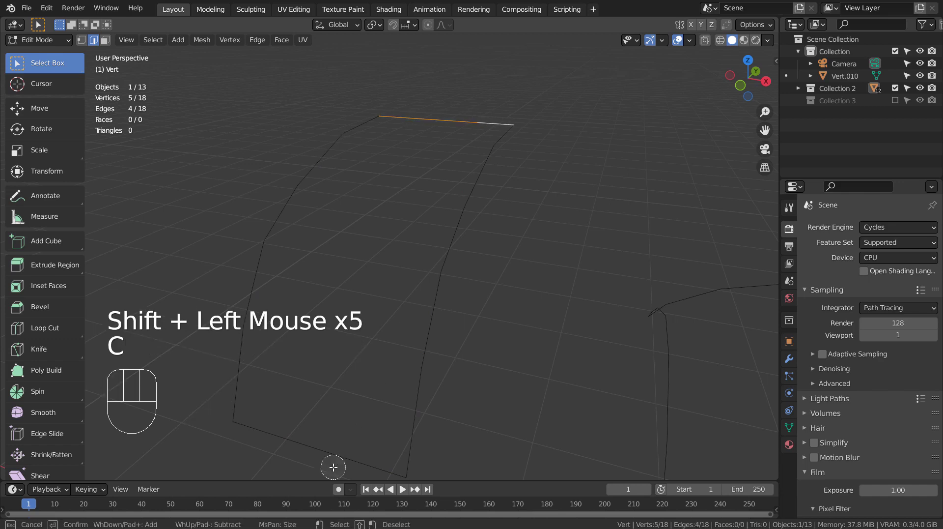
drag(360, 452, 271, 435)
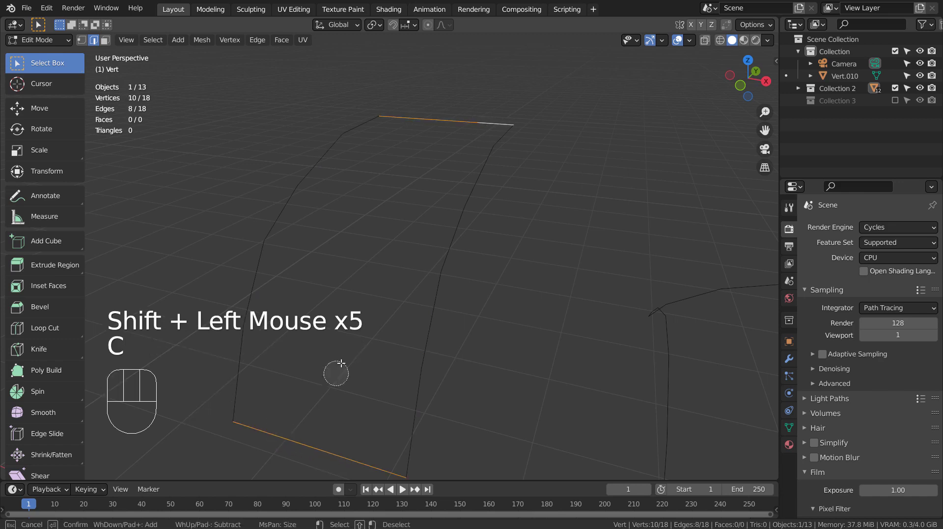
right_click(506, 227)
key(ctrl+f)
click(520, 207)
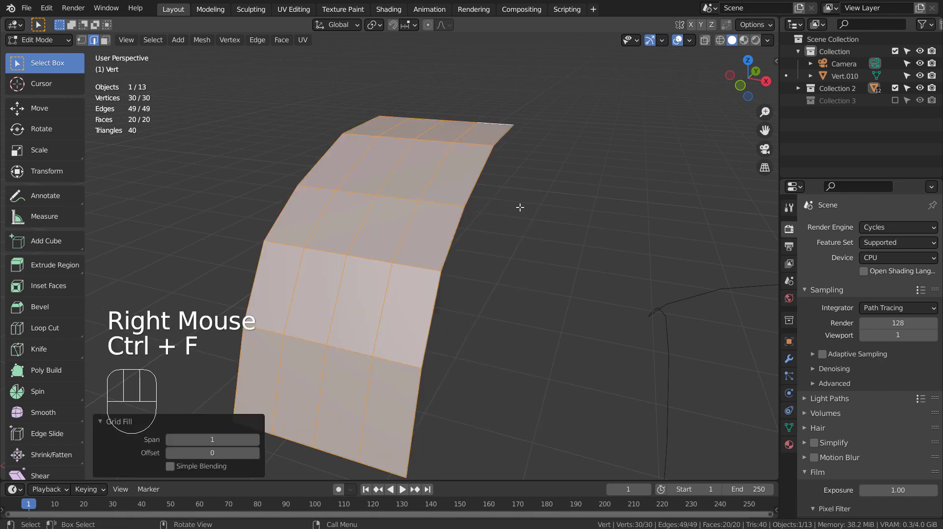
key(Tab)
middle_drag(576, 300, 617, 289)
key(Tab)
key(Tab)
scroll(617, 289, down, 3)
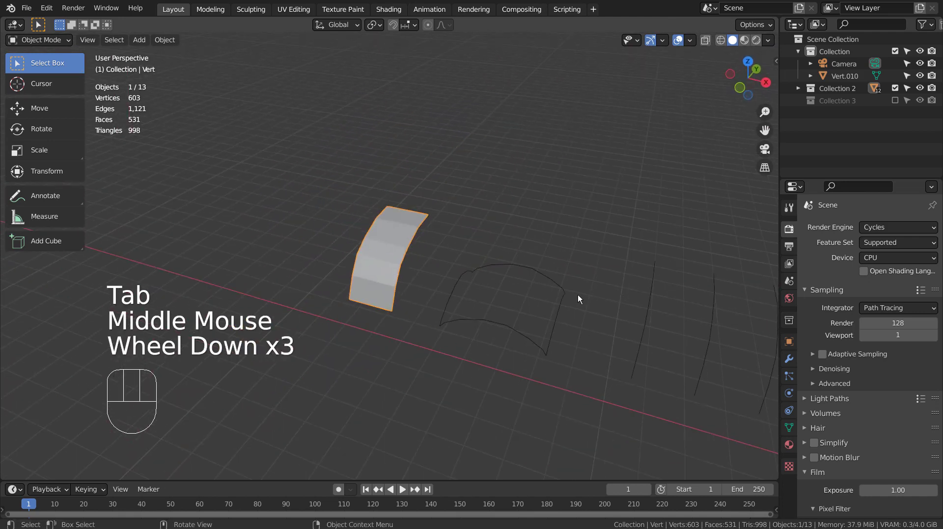
- Open the object made of four separate curves for editing and select all of its vertices
click(584, 329)
shift+middle_drag(615, 400, 491, 298)
key(b)
drag(410, 237, 517, 372)
middle_drag(517, 373, 569, 358)
click(604, 271)
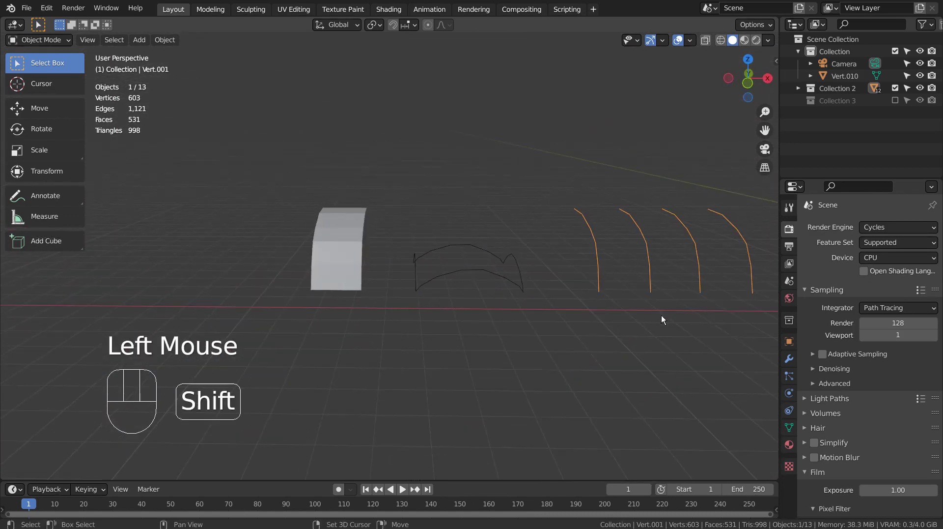
shift+middle_drag(661, 320, 502, 319)
key(Tab)
scroll(516, 353, up, 2)
key(a)
key(1)
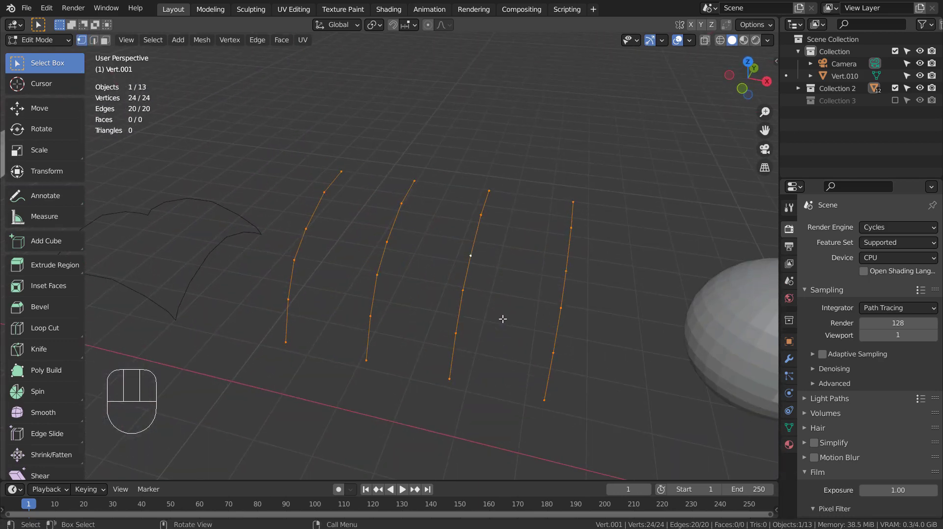
- Try to apply Grid Fill between the two outermost of the four curves
key(2)
alt+click(571, 216)
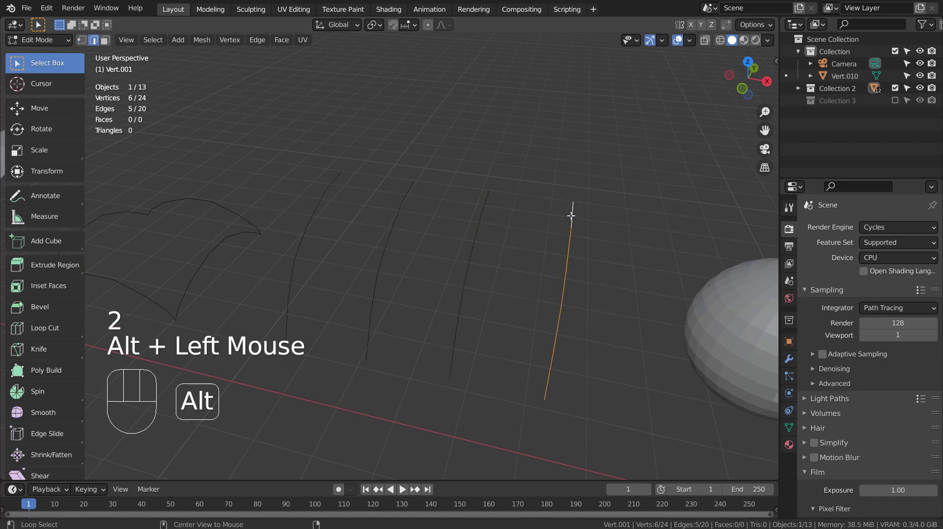
alt+shift+click(329, 180)
key(ctrl+f)
click(522, 227)
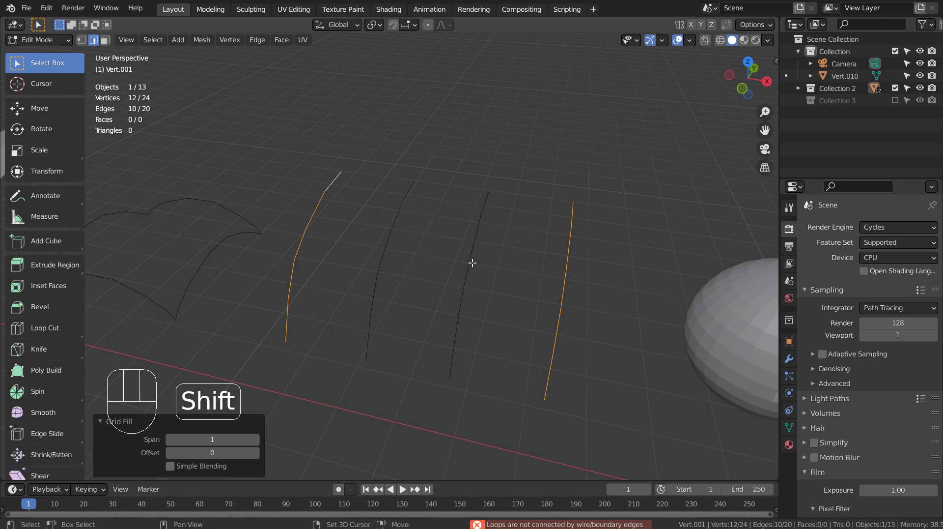
shift+click(450, 261)
- Connect all four curves into one surface with Bridge Edge Loops
key(a)
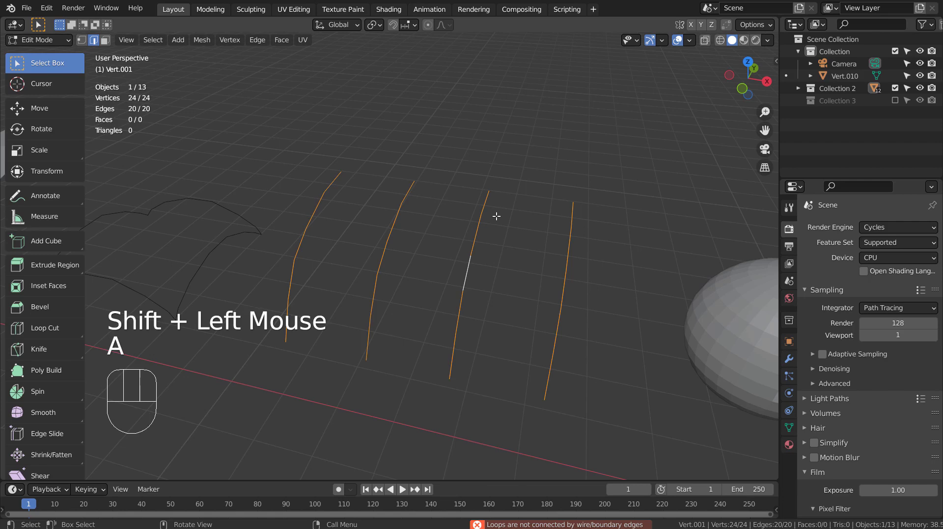
key(ctrl+e)
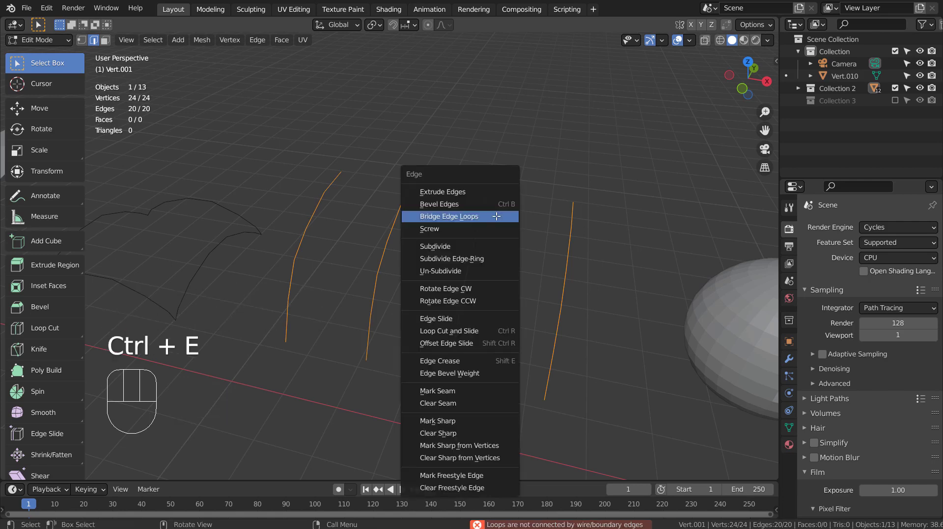
click(496, 216)
- Open the sphere for editing in place of the bridged surface and focus on the selected border of its hole
middle_drag(550, 338, 427, 308)
scroll(428, 305, up, 3)
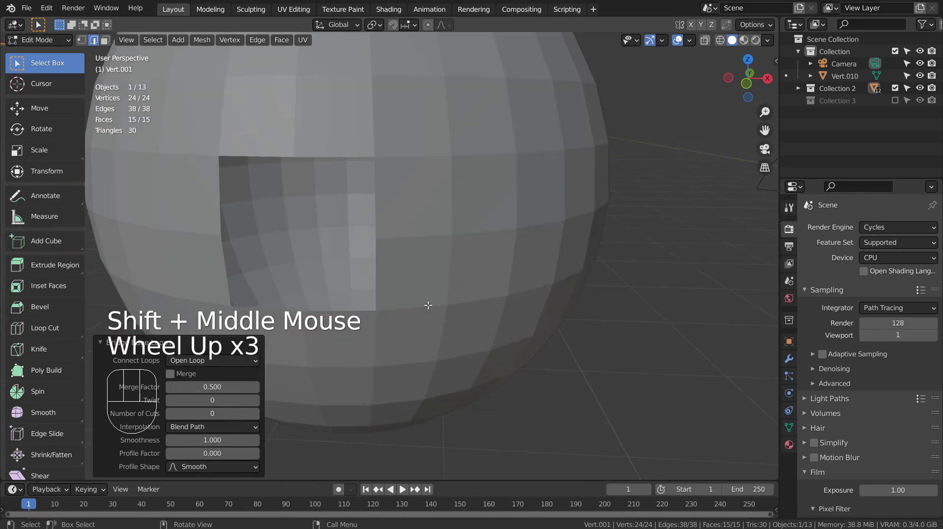
key(Tab)
click(429, 210)
key(Tab)
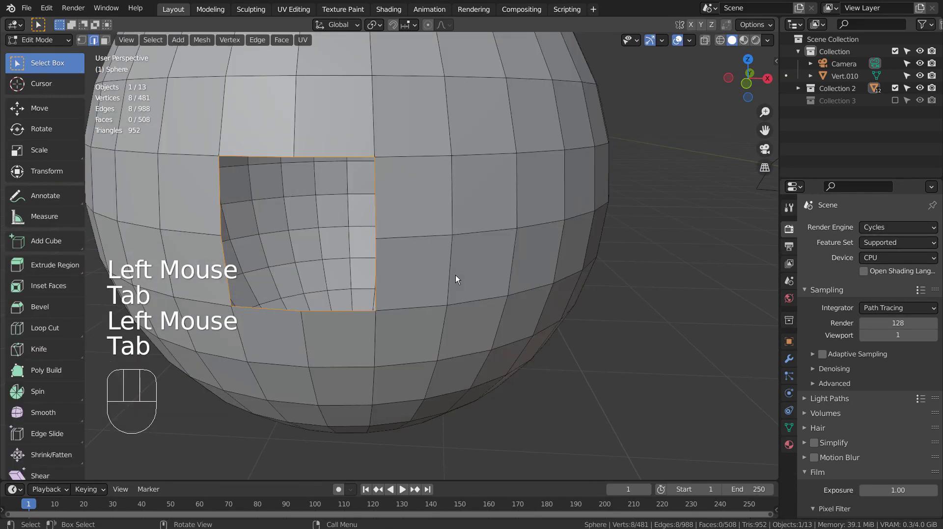
middle_drag(456, 276, 383, 269)
key(KP_Decimal)
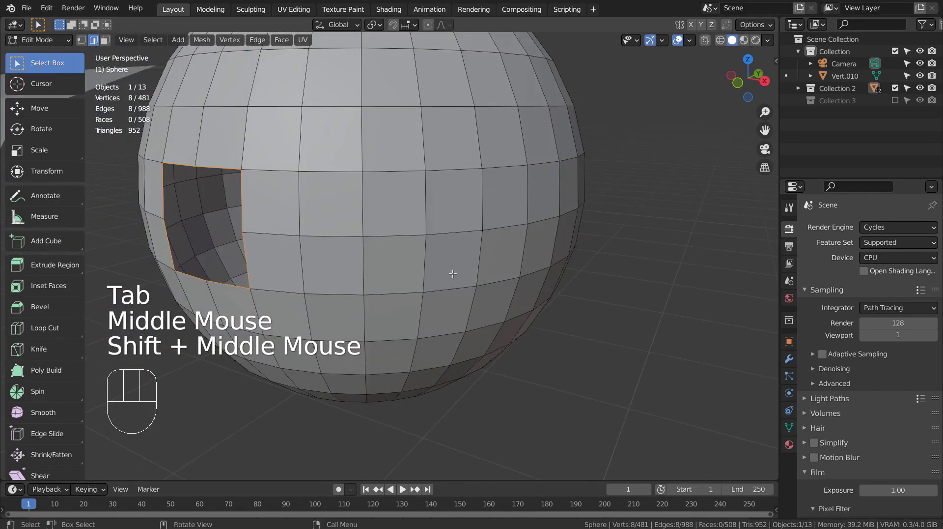
middle_drag(470, 274, 462, 139)
- Try filling the sphere's hole with a single face, check it in wireframe, and undo the fill
key(shift+z)
scroll(442, 259, down, 3)
key(f)
key(shift+z)
scroll(477, 298, up, 3)
key(ctrl+z)
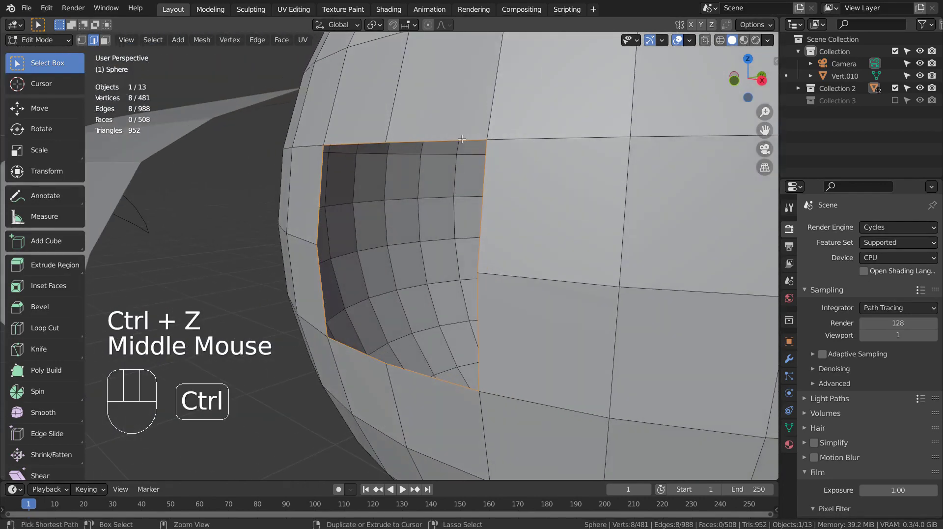
- Try to close the sphere's hole by applying Bridge Edge Loops to its whole border
key(ctrl+e)
click(462, 139)
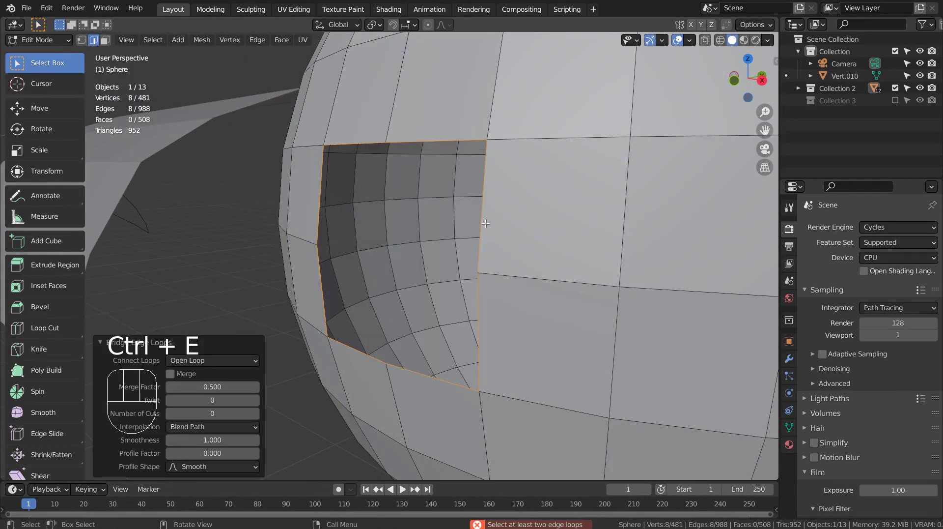
key(ctrl+e)
click(486, 223)
alt+click(363, 143)
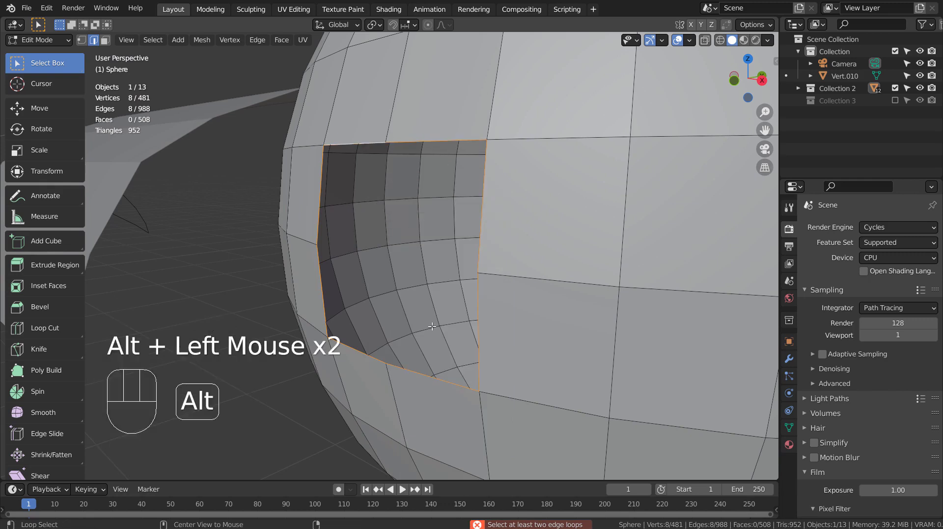
- Grid-fill the sphere's hole between its two upper and two lower border edges with span 1 and offset 0, and finish editing
click(424, 139)
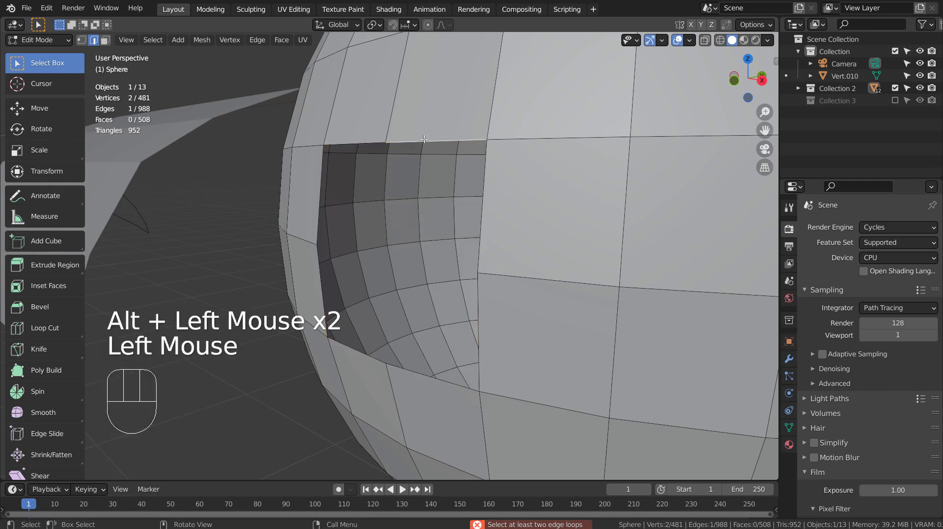
shift+click(374, 144)
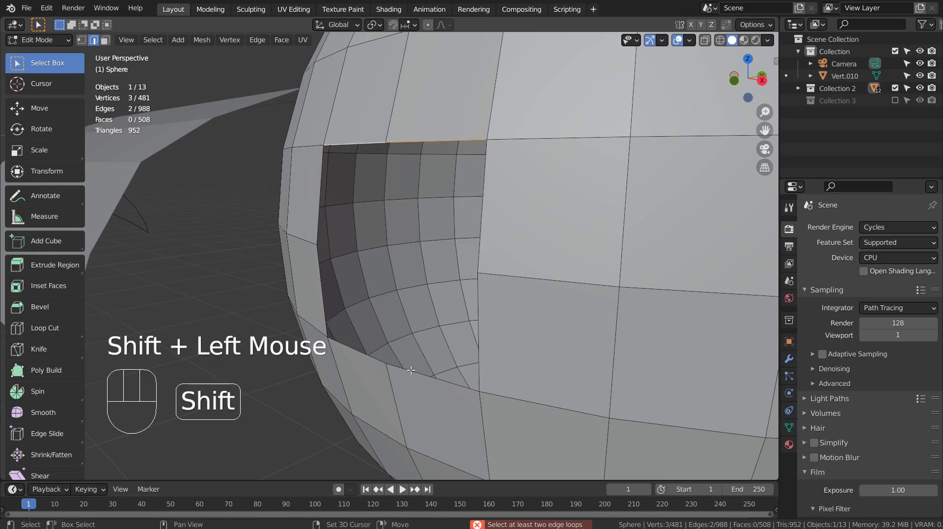
shift+click(377, 362)
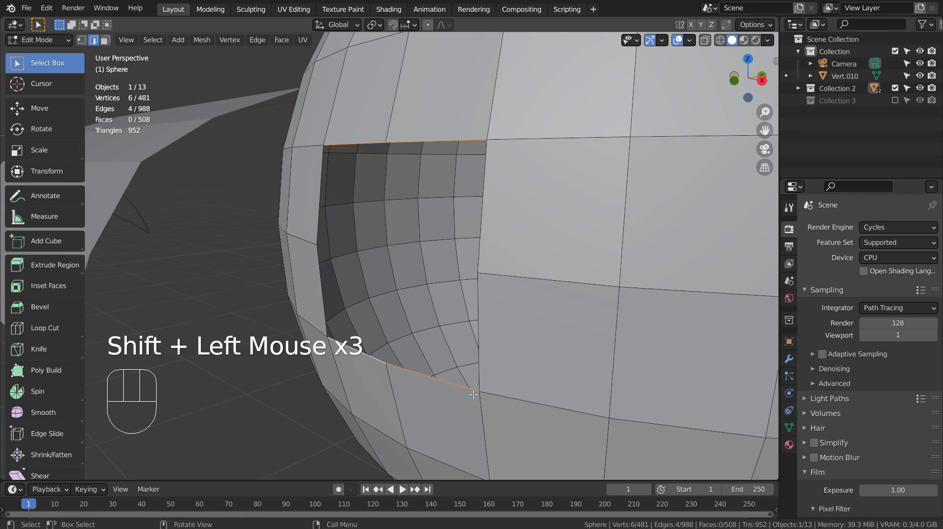
key(shift+z)
mouse_move(472, 392)
middle_down()
mouse_move(499, 364)
mouse_move(612, 357)
mouse_move(423, 221)
middle_up()
key(ctrl+e)
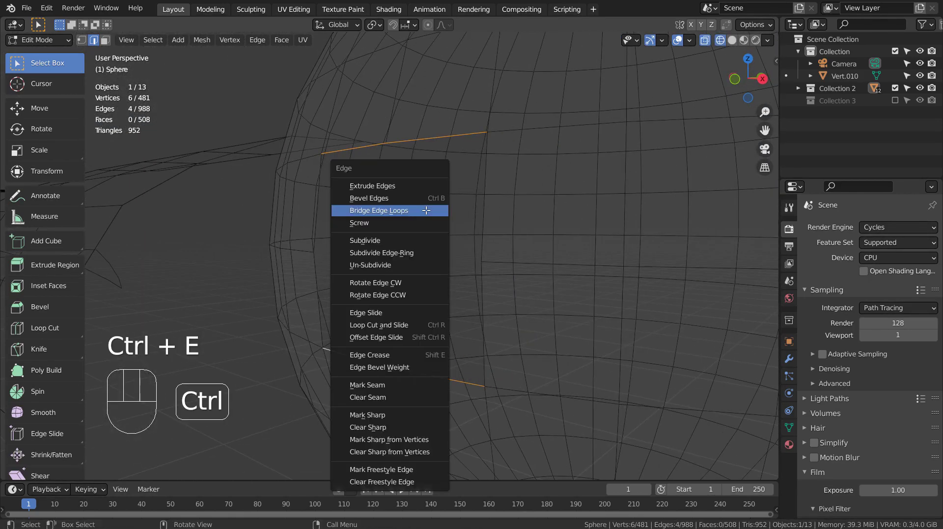
key(ctrl+f)
key(g)
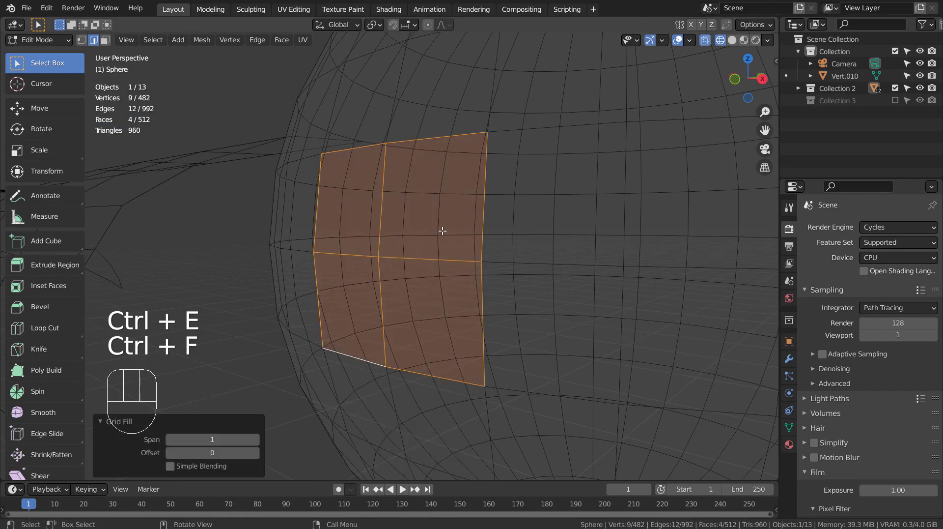
key(Tab)
key(shift+z)
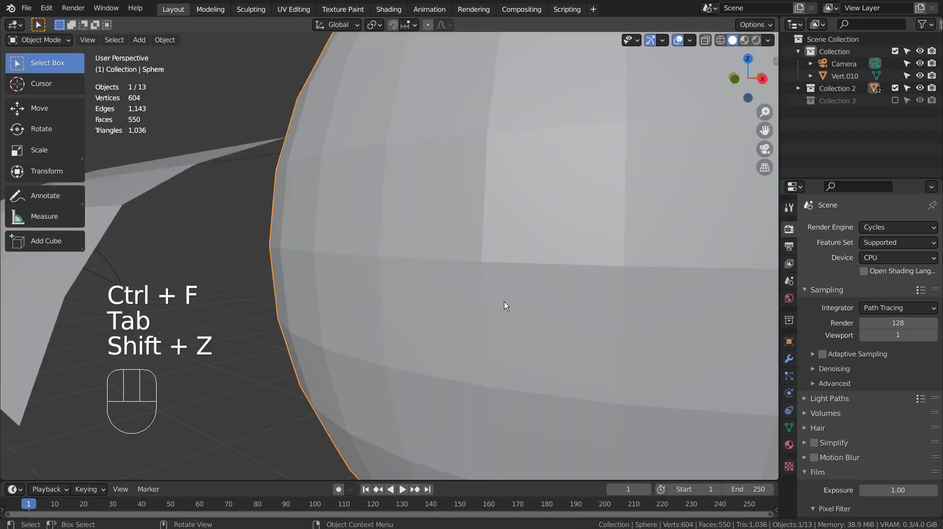
- Try a level 3 subdivision surface on the filled sphere and undo it
scroll(523, 326, down, 3)
mouse_move(523, 327)
middle_down()
mouse_move(473, 326)
mouse_move(562, 323)
mouse_move(514, 338)
mouse_move(461, 338)
mouse_move(561, 287)
mouse_move(543, 300)
mouse_move(450, 295)
middle_up()
key(ctrl+3)
key(ctrl+z)
scroll(568, 340, down, 5)
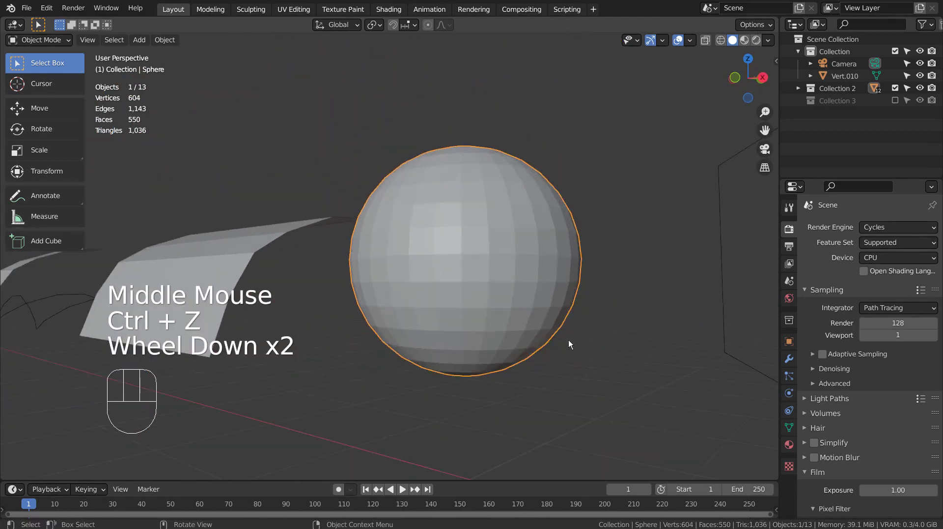
- Select the nested hexagon outlines beside the sphere and examine their shape
shift+middle_drag(568, 340, 549, 356)
click(412, 368)
click(416, 372)
scroll(416, 373, up, 3)
scroll(524, 278, down, 1)
scroll(591, 334, down, 4)
scroll(565, 365, down, 1)
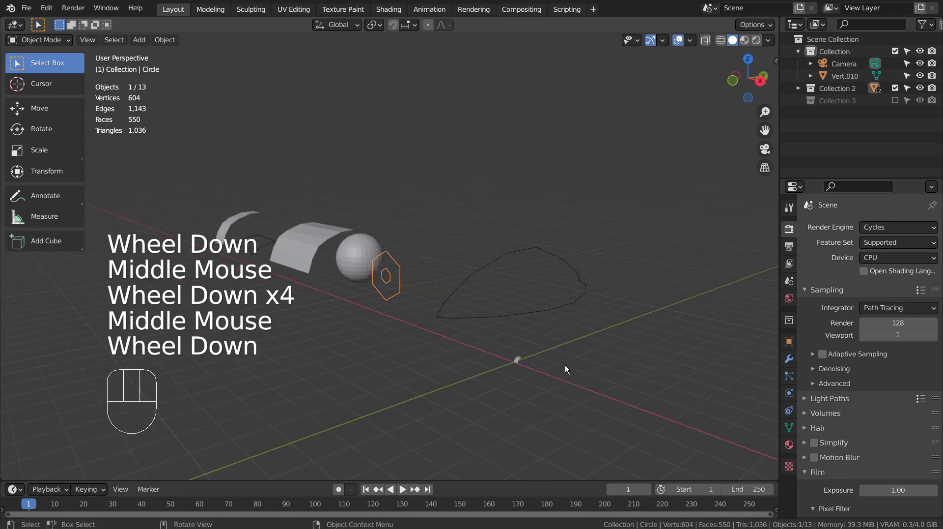
- Delete the small filled patch at the world origin
click(521, 360)
key(x)
click(520, 361)
- Add a mesh circle with 6 vertices and a 1 m radius at the world origin
key(shift+a)
mouse_move(522, 270)
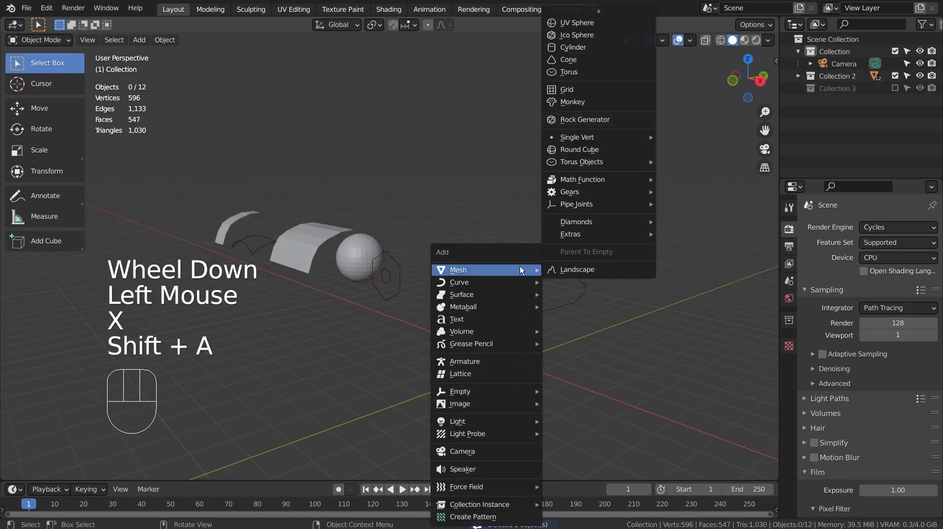
mouse_move(615, 9)
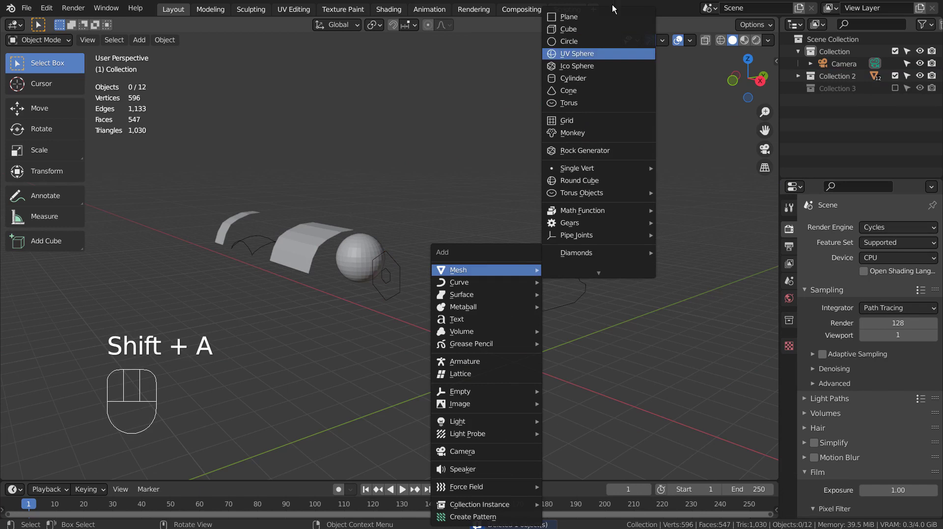
click(605, 42)
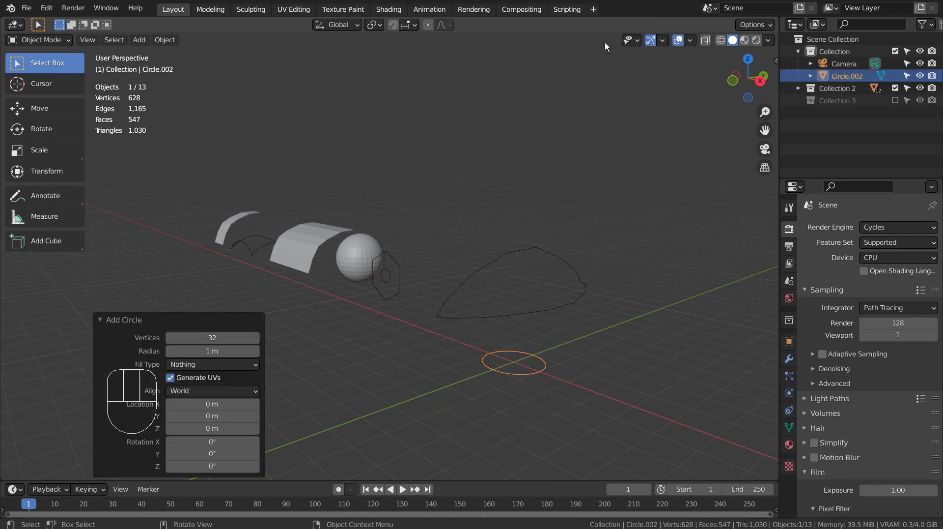
click(244, 338)
text(6)
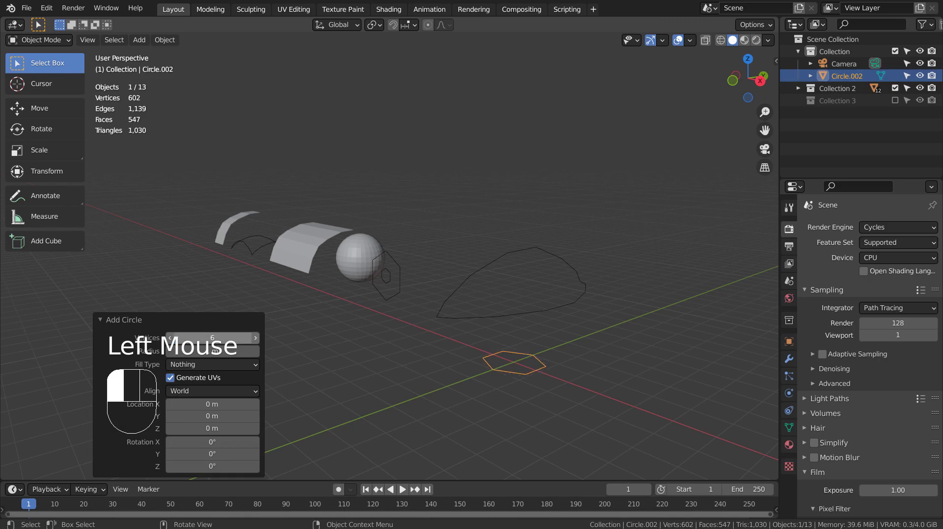
- Rotate the hexagonal circle 90° about the X axis and view it from the front
text(rx90)
key(Return)
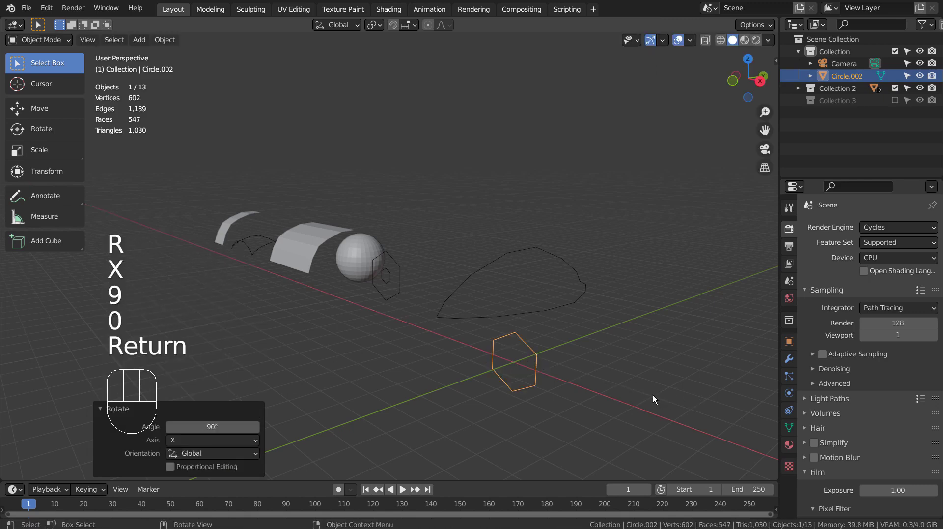
key(KP_1)
scroll(653, 394, up, 2)
shift+scroll(653, 394, up, 1)
shift+middle_drag(653, 394, 224, 356)
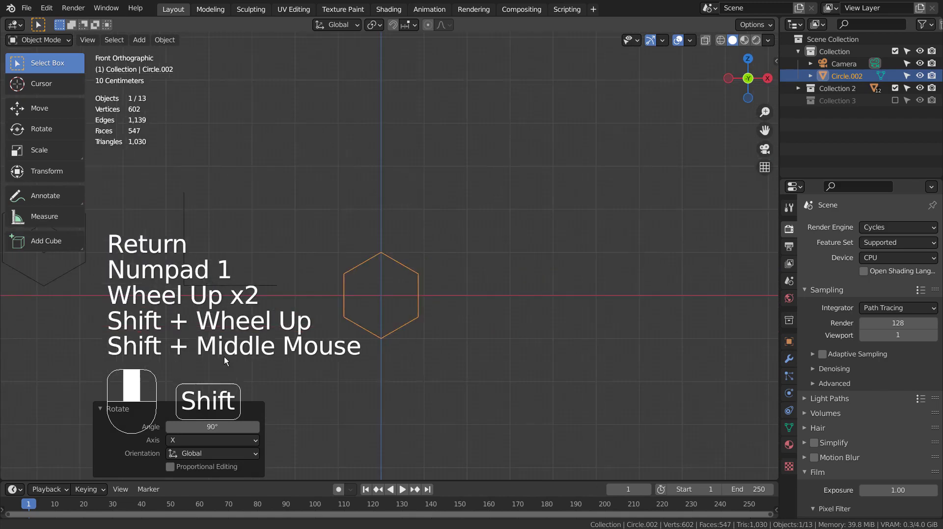
- Duplicate the hexagonal circle in place and scale the copy to about 0.506 to form an inner hexagon
key(KP_Decimal)
key(shift+d)
key(s)
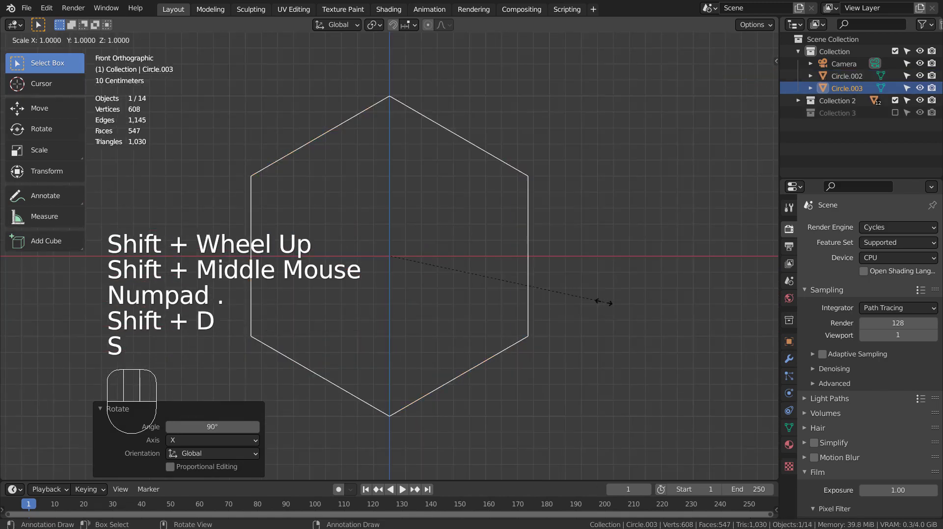
click(498, 275)
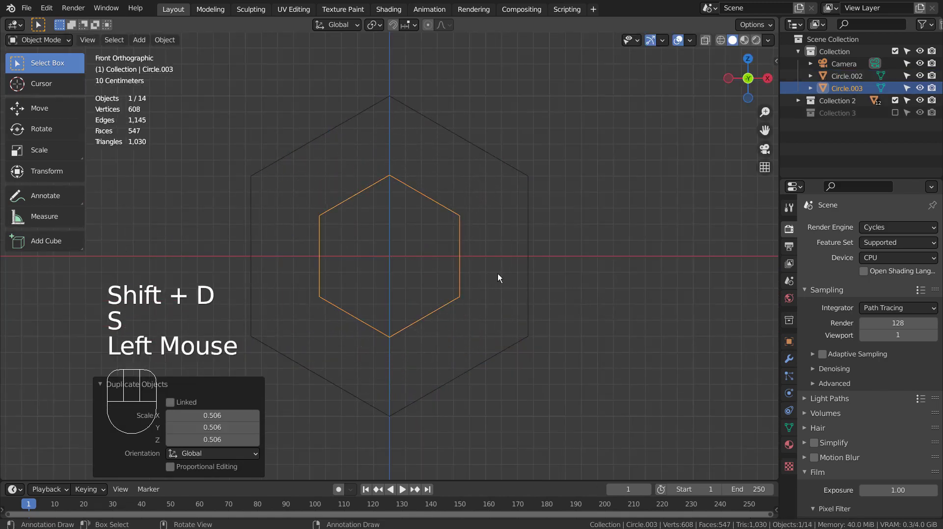
- Join the inner and outer hexagons into one object and try Grid Fill on all of its vertices
shift+click(527, 215)
key(ctrl+j)
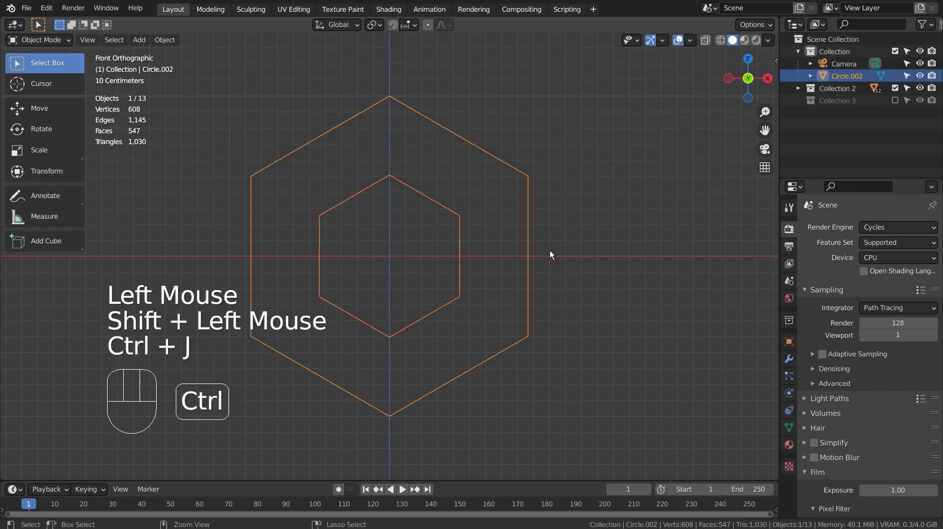
key(Tab)
middle_drag(552, 267, 511, 181)
key(a)
key(1)
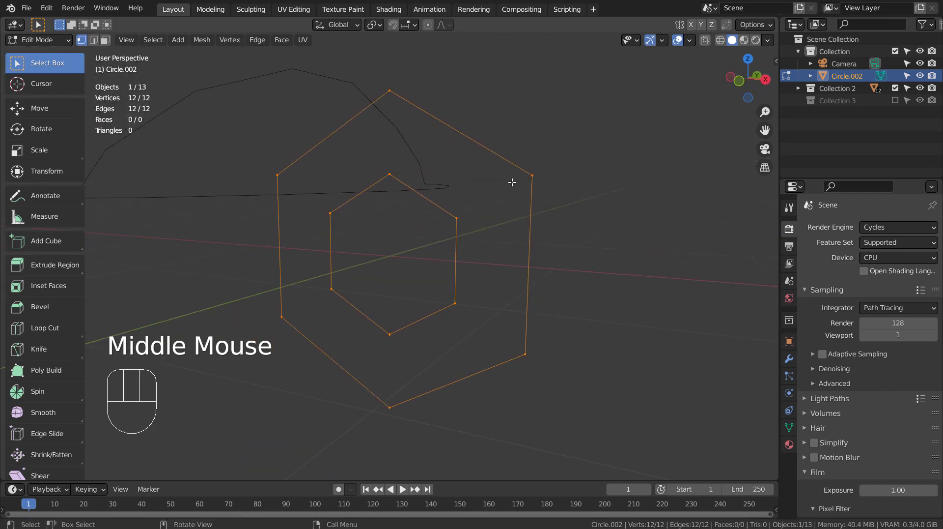
key(ctrl+f)
key(g)
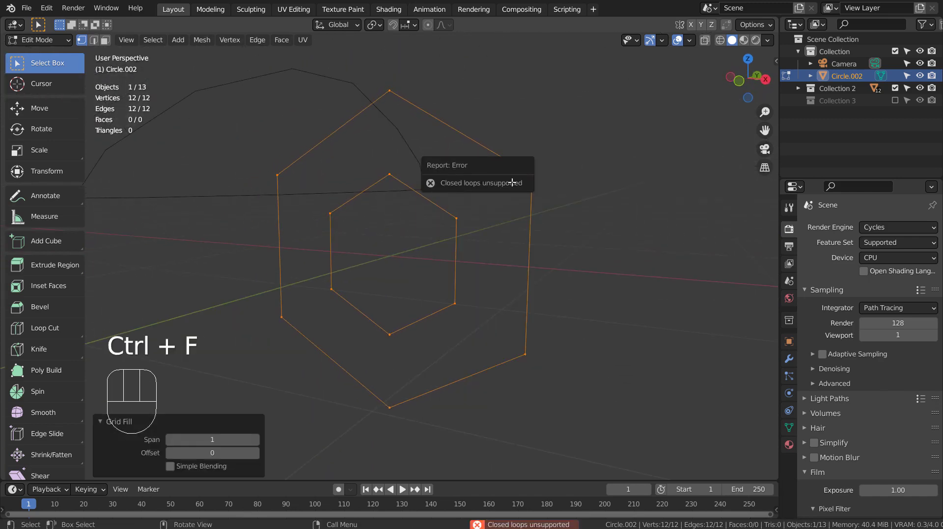
- Bridge the two hexagon loops into a ring of faces and inspect it in Object Mode
key(ctrl+e)
click(508, 211)
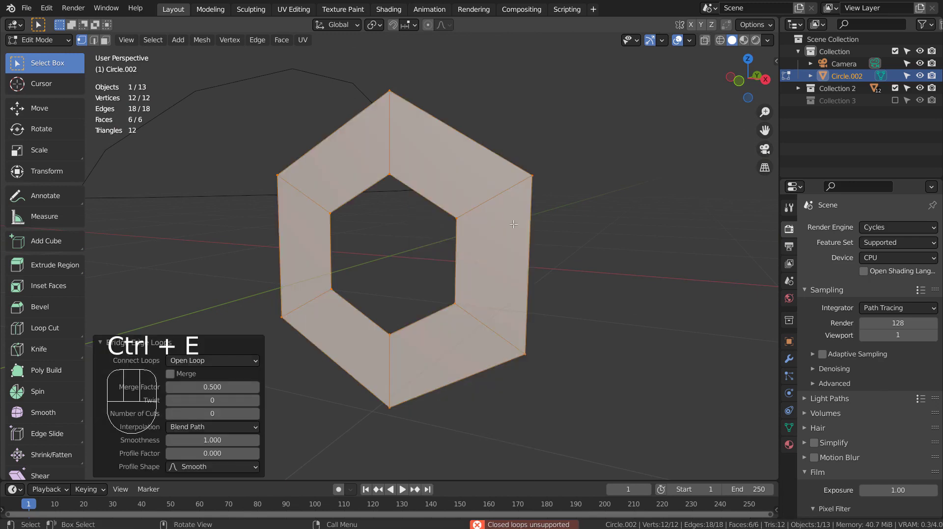
key(Tab)
middle_drag(512, 246, 436, 235)
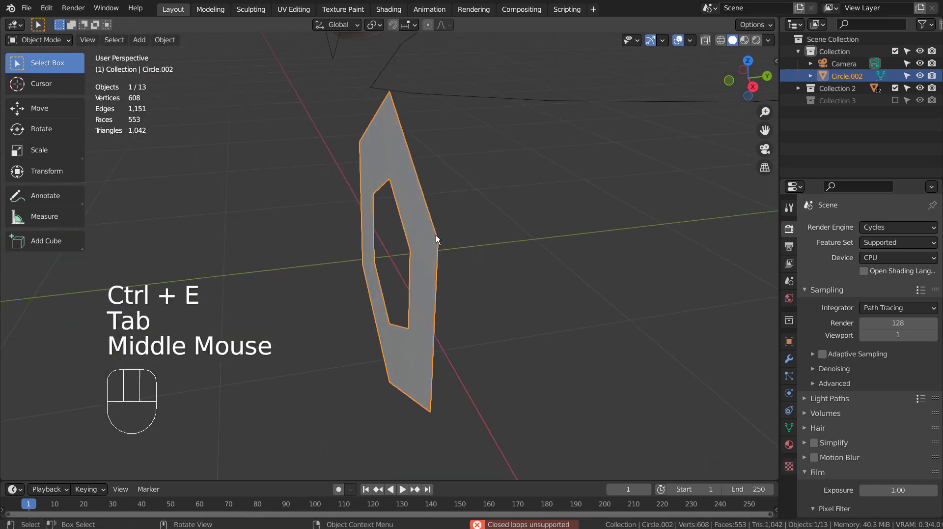
- Delete the bridged hexagonal ring at the world origin
key(x)
scroll(365, 210, down, 3)
shift+middle_drag(356, 199, 514, 290)
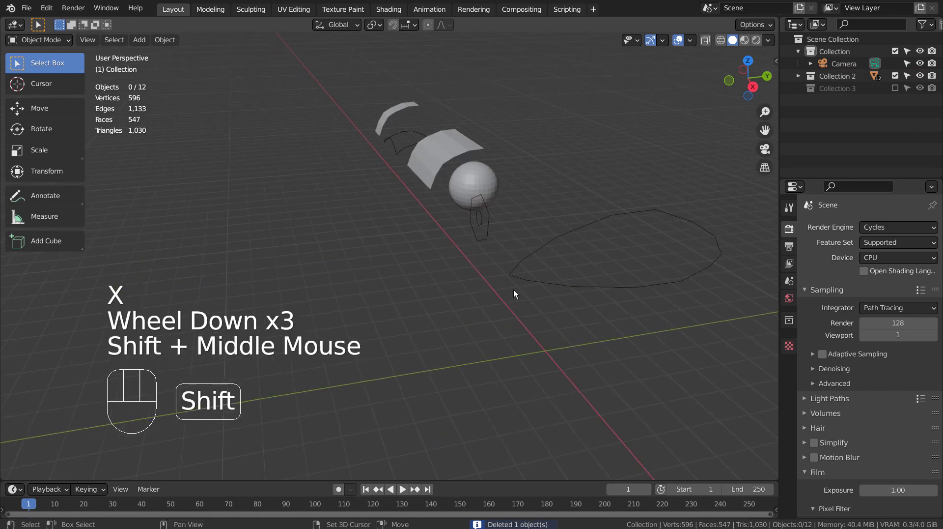
- Fill the gap between the nested hexagon outlines beside the sphere with Bridge Edge Loops
click(473, 202)
key(Tab)
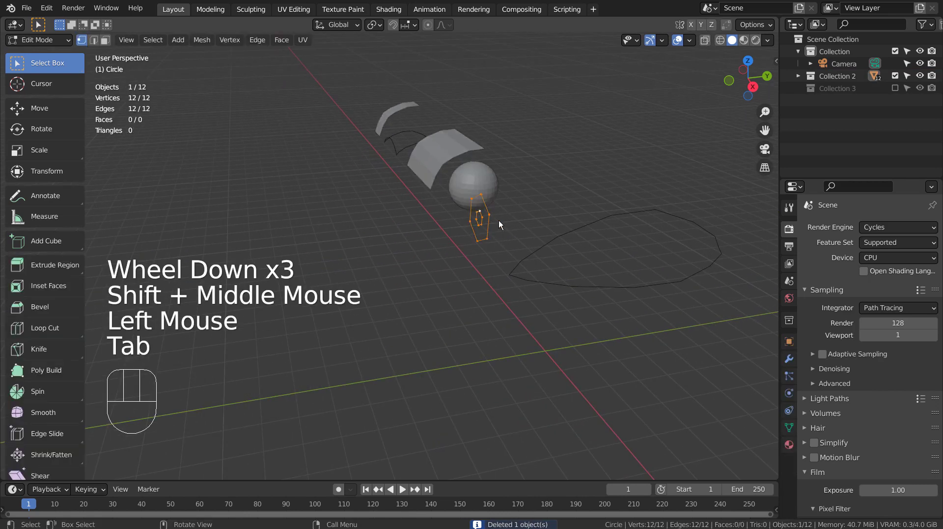
key(2)
key(ctrl+e)
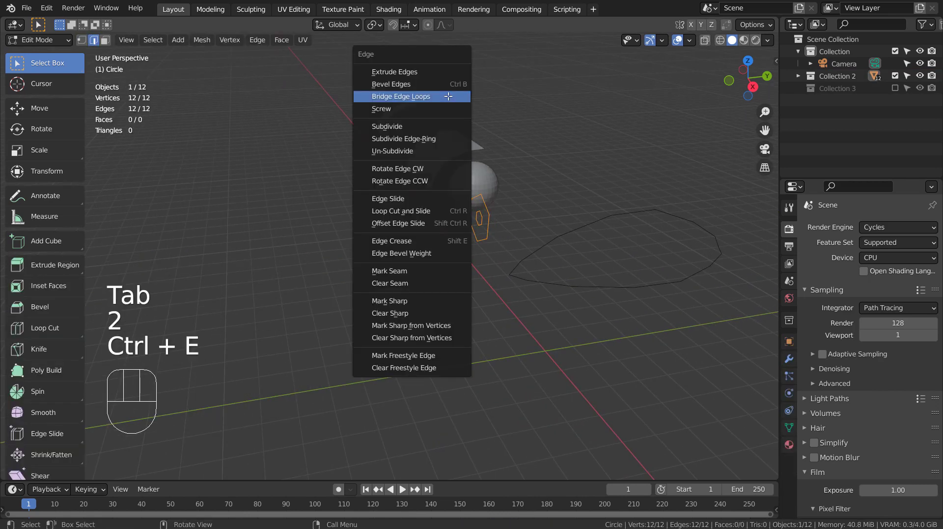
click(448, 96)
key(Tab)
middle_drag(520, 298, 533, 257)
scroll(229, 250, up, 2)
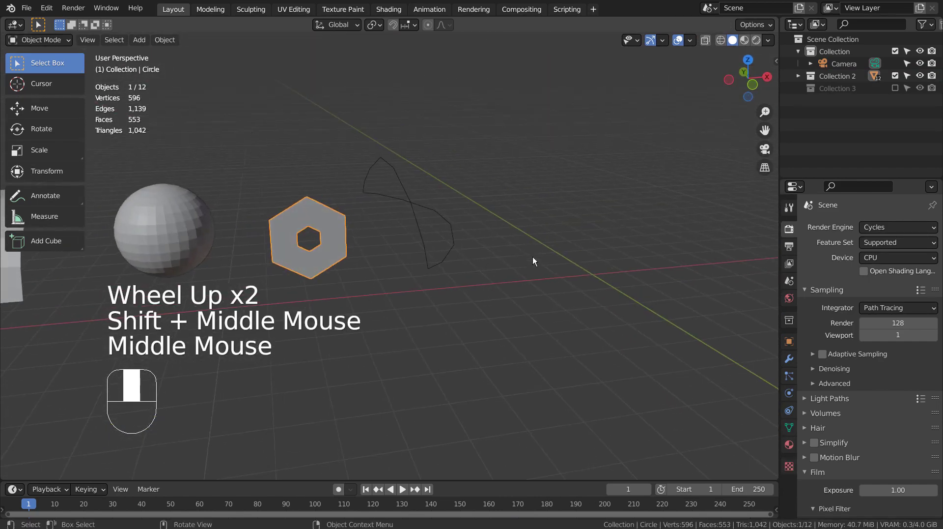
- Join the two curves forming the leaf-shaped outline beside the hexagonal ring into one object
click(451, 245)
key(KP_Decimal)
middle_drag(450, 245, 379, 249)
shift+click(344, 209)
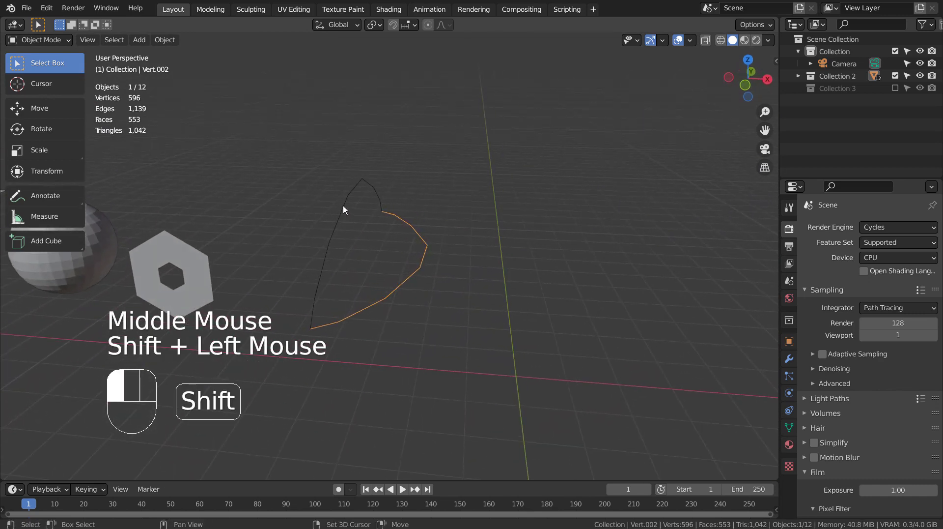
middle_drag(556, 317, 485, 341)
key(ctrl+j)
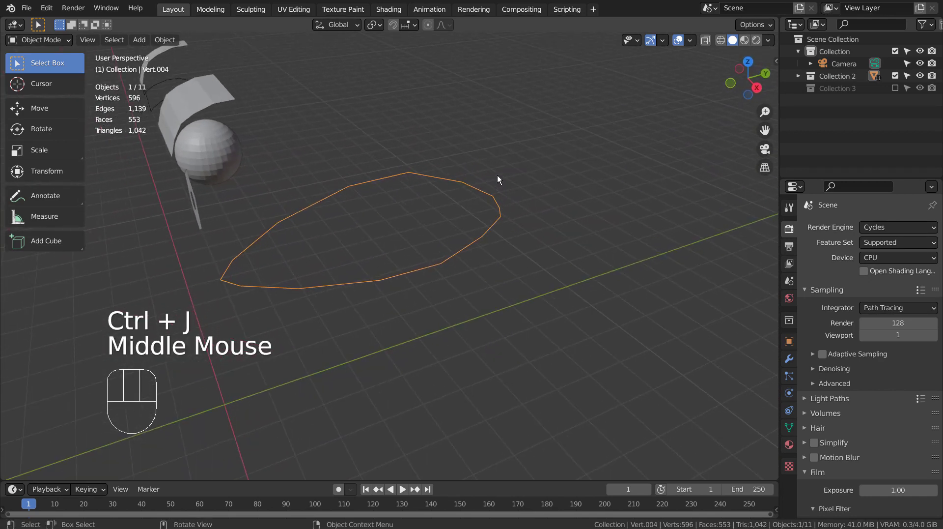
- Bridge all edges of the joined leaf-shaped outline and increase the bridge's number of cuts
key(ctrl+e)
key(Tab)
key(a)
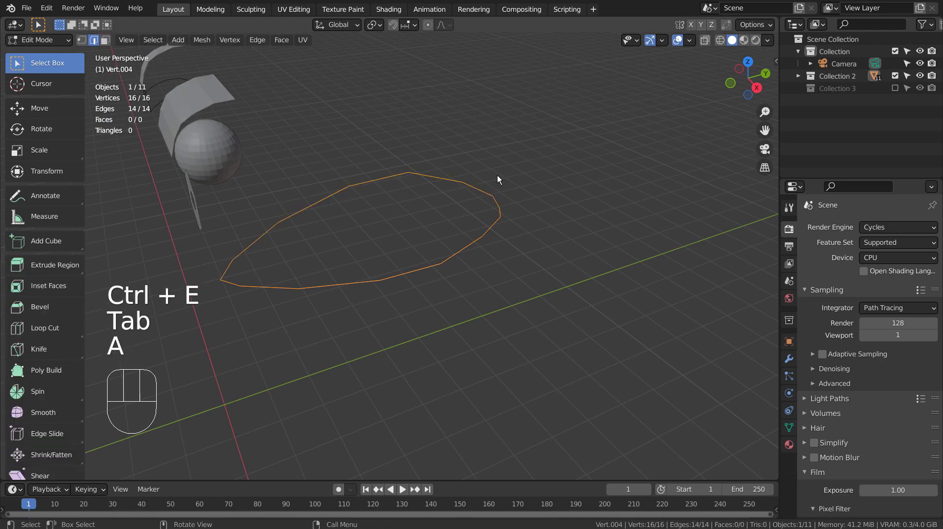
key(ctrl+e)
click(497, 175)
middle_drag(497, 175, 238, 327)
click(255, 412)
- Try a level 3 Subdivision Surface on the leaf-shaped patch, and undo it along with the bridge
key(Tab)
key(ctrl+3)
middle_drag(326, 332, 345, 343)
key(ctrl+z)
middle_drag(459, 355, 554, 359)
key(ctrl+z)
key(ctrl+z)
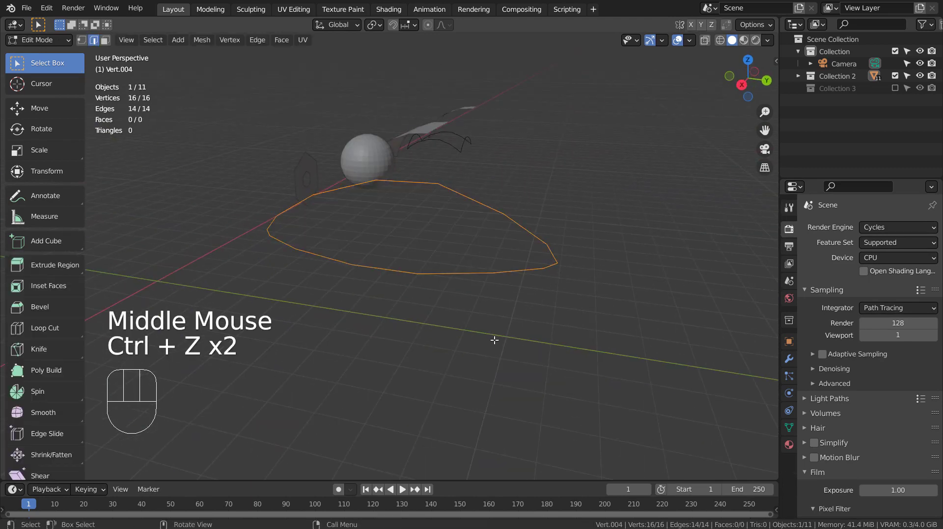
- Try Grid Fill on all edges of the leaf-shaped outline
middle_drag(494, 340, 598, 340)
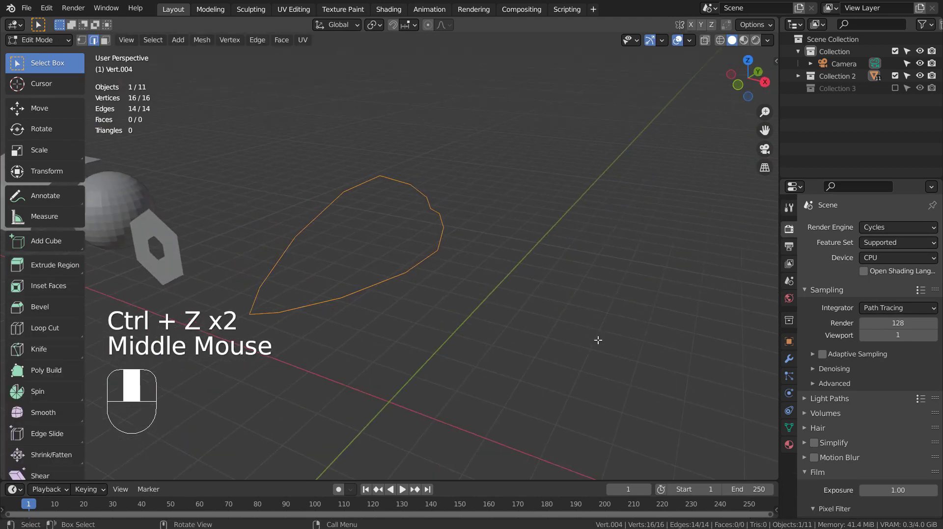
key(ctrl+f)
click(454, 256)
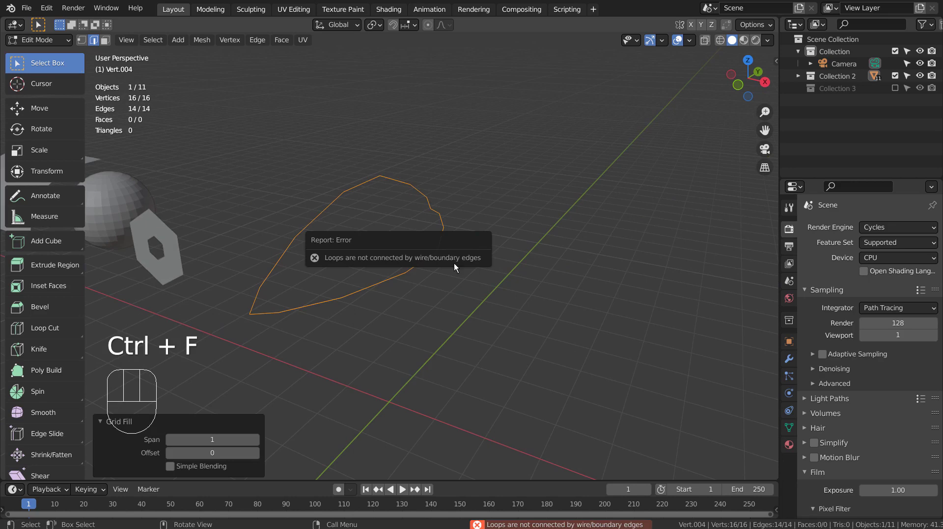
middle_drag(541, 274, 516, 297)
key(Tab)
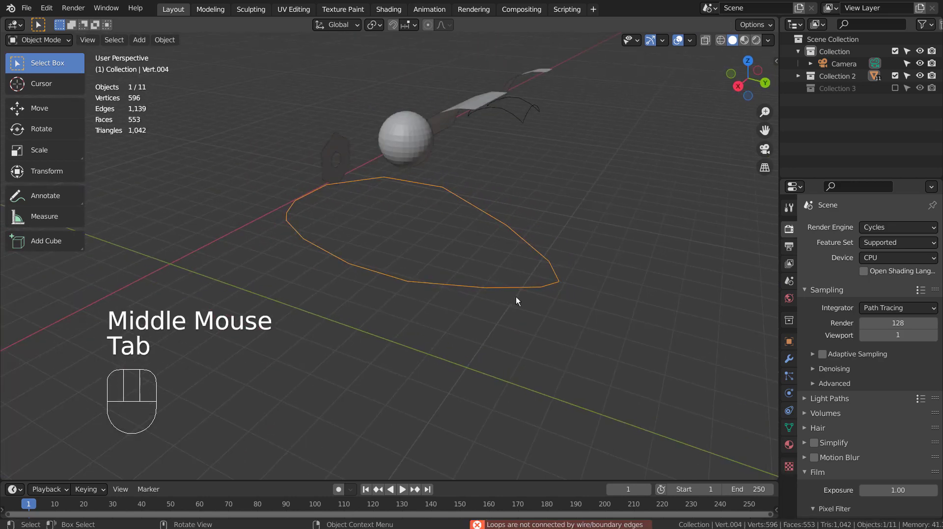
- Fill the leaf-shaped outline using Bridge Edge Loops with 1 cut and return to Object Mode
key(Tab)
key(1)
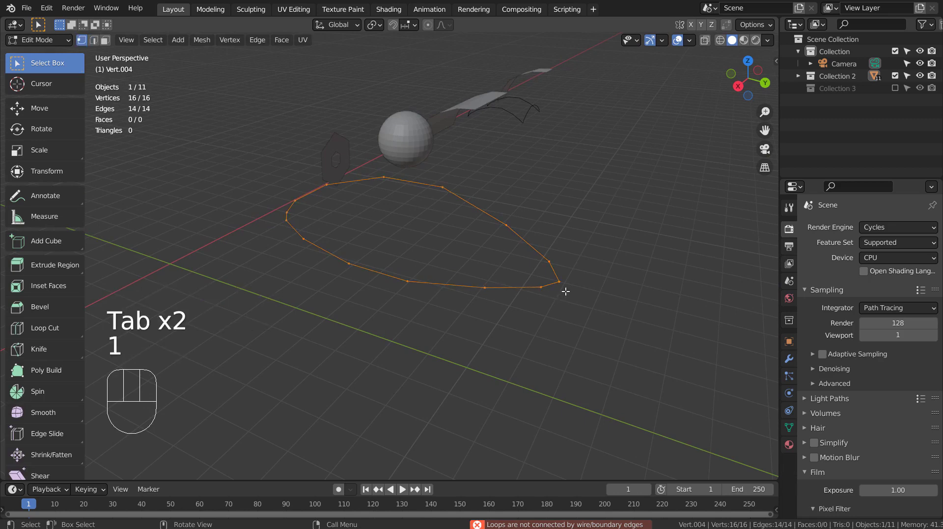
middle_drag(434, 281, 573, 276)
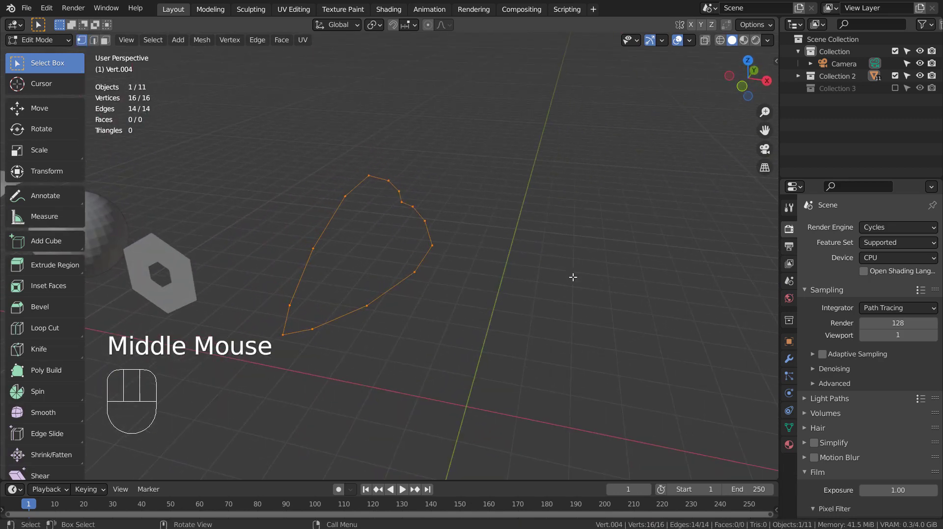
key(ctrl+e)
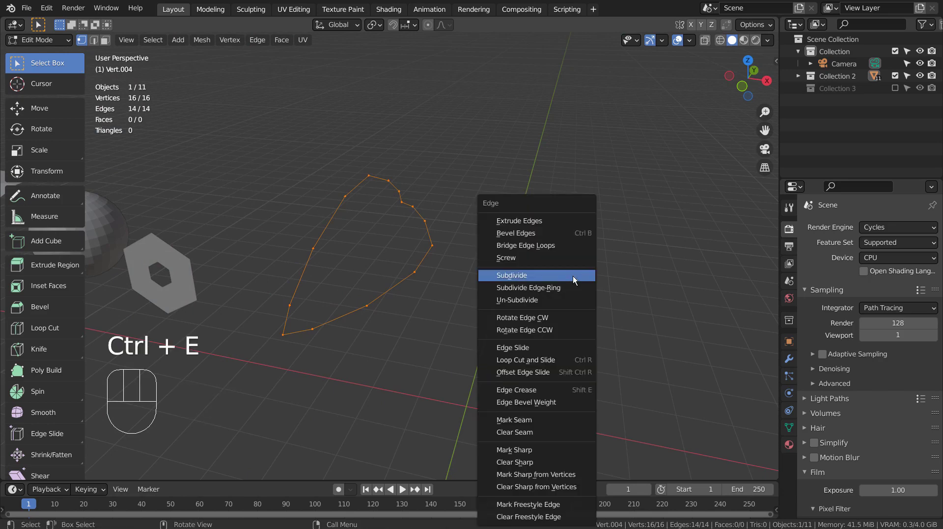
click(564, 245)
middle_drag(564, 245, 213, 435)
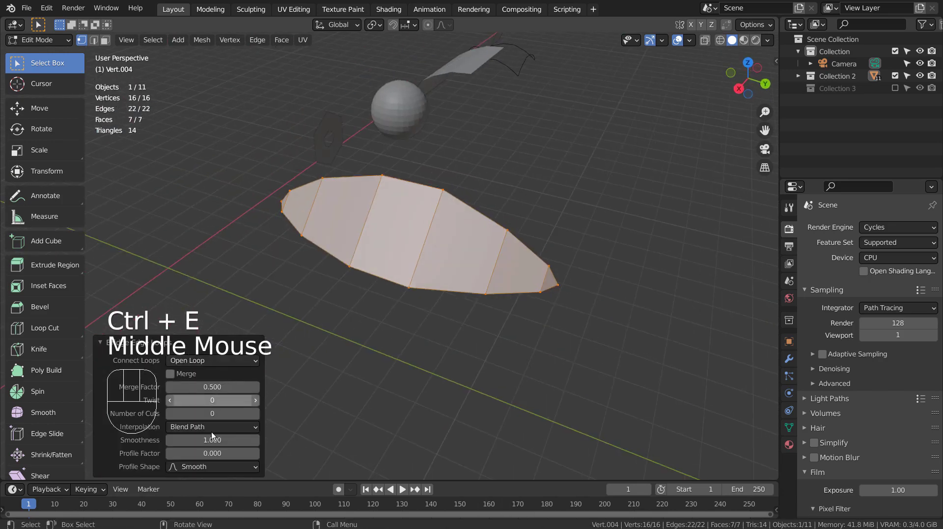
click(256, 414)
key(Tab)
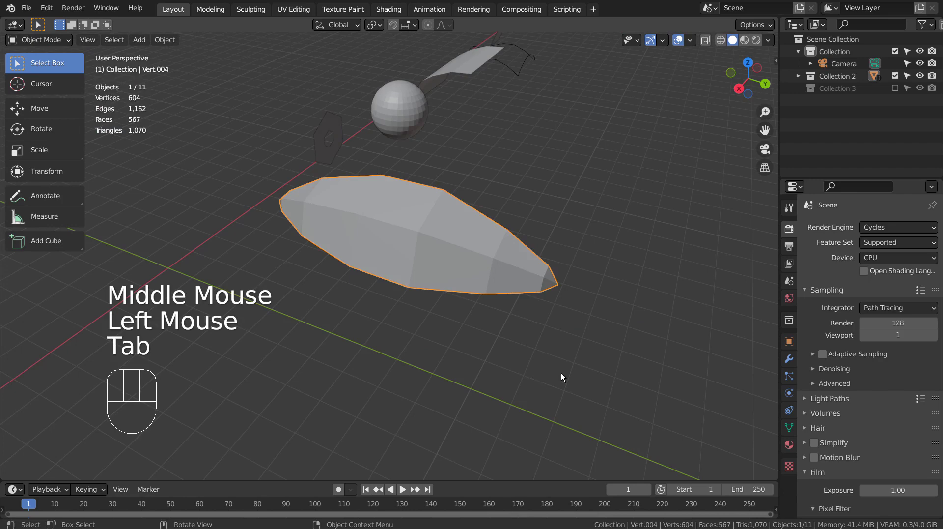
- Select the four open curves between the two curved panels and examine the arched outline they form
middle_drag(561, 373, 631, 354)
scroll(450, 335, down, 3)
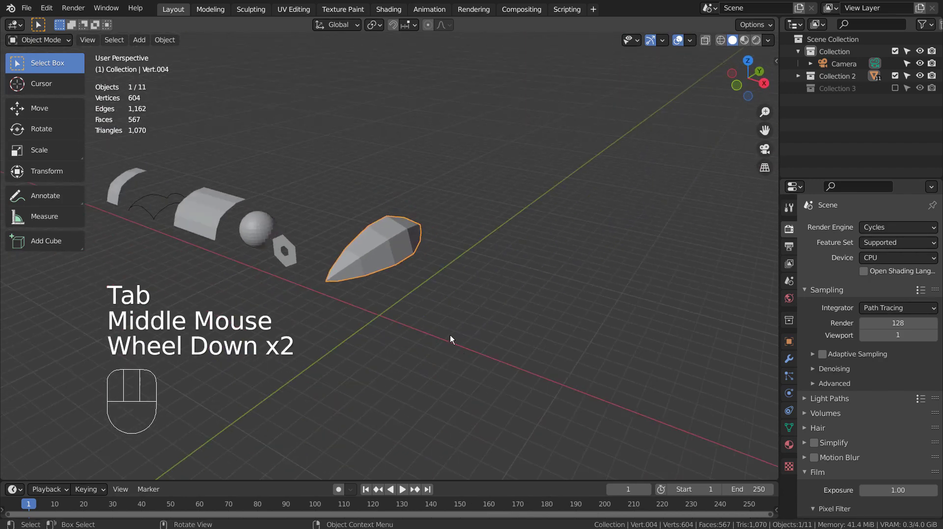
shift+middle_drag(221, 231, 491, 231)
scroll(682, 296, up, 3)
click(514, 328)
shift+middle_drag(570, 408, 561, 385)
scroll(446, 288, up, 6)
key(KP_Decimal)
scroll(561, 384, down, 2)
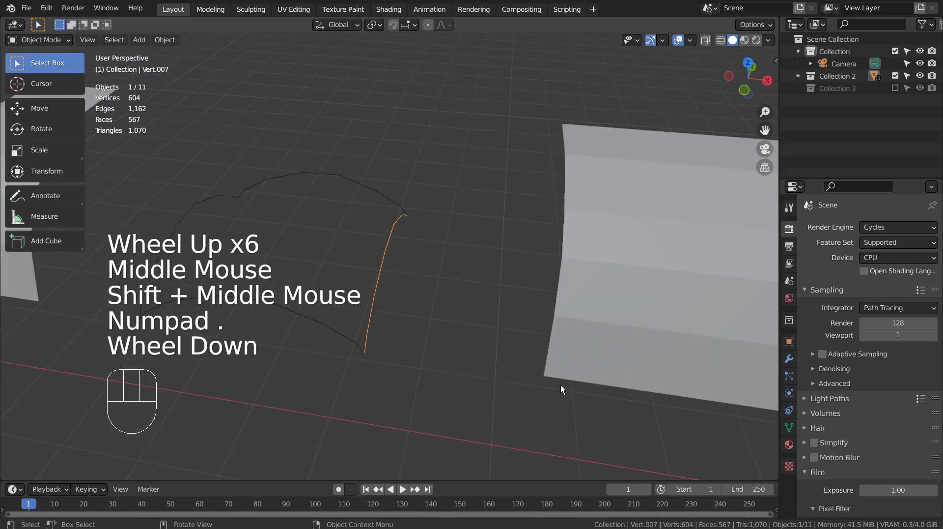
key(b)
drag(293, 229, 411, 376)
key(KP_Decimal)
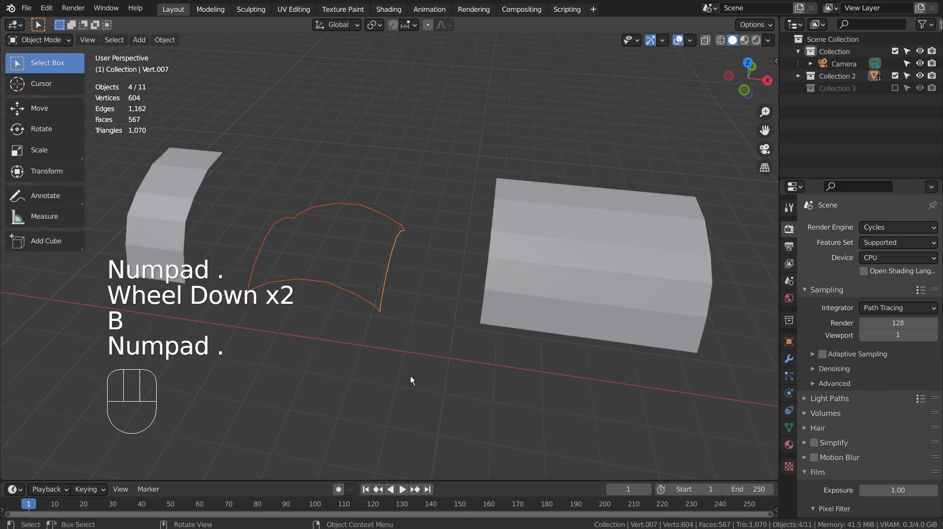
scroll(411, 376, down, 2)
middle_drag(415, 372, 452, 414)
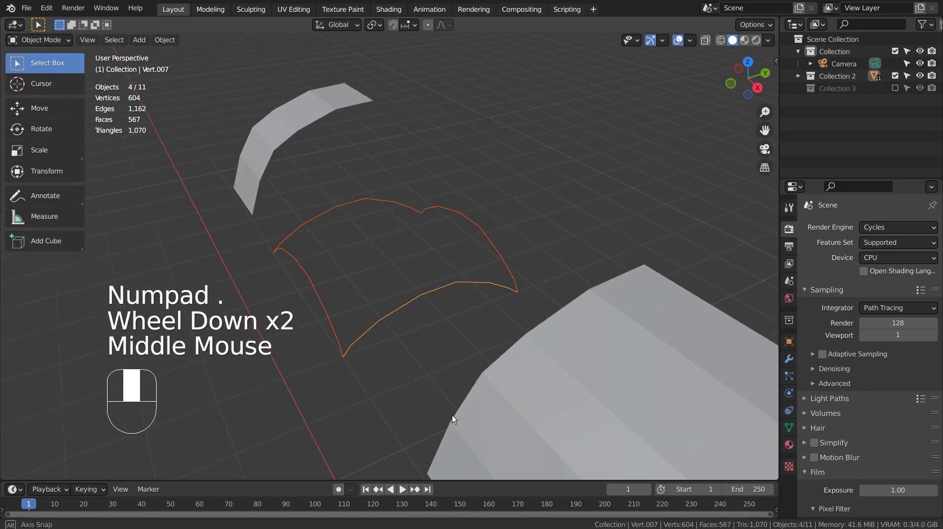
- Select the arched outline's four boundary curves individually and join them into one object
click(325, 216)
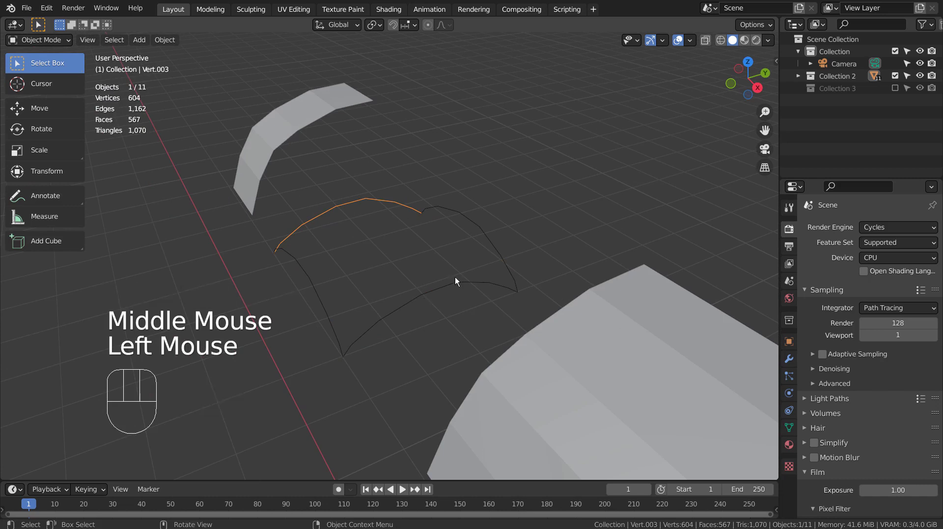
shift+click(473, 230)
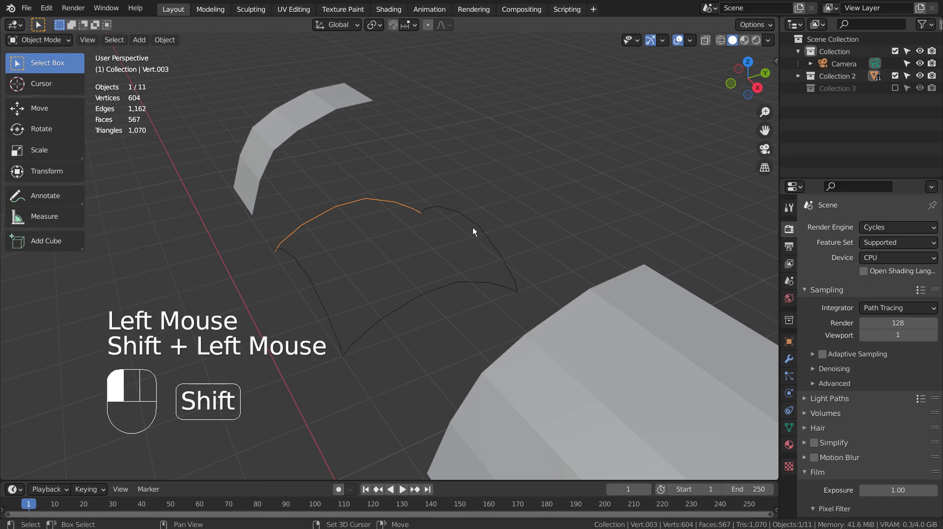
shift+click(302, 283)
shift+click(309, 281)
key(ctrl+j)
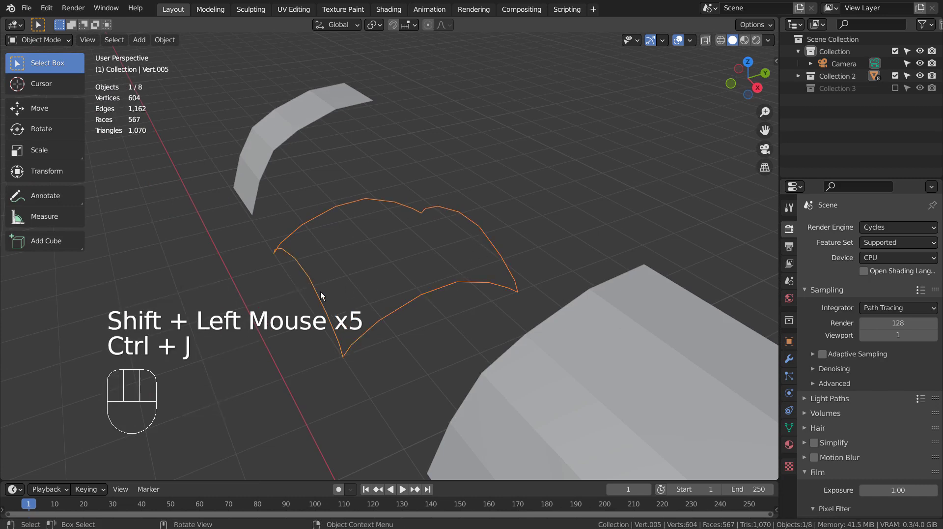
- Try bridging all edges of the arched outline and filling them with a face, undoing both attempts
middle_drag(365, 322, 481, 292)
key(Tab)
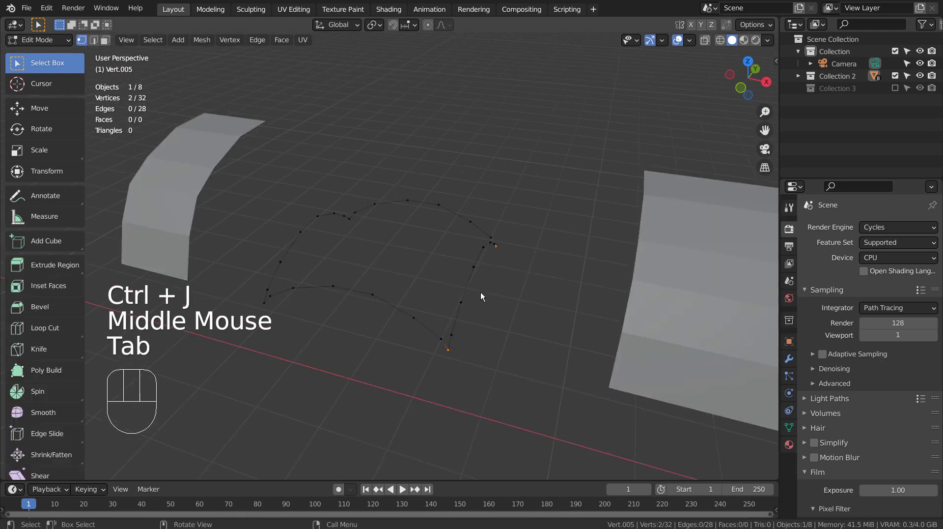
key(a)
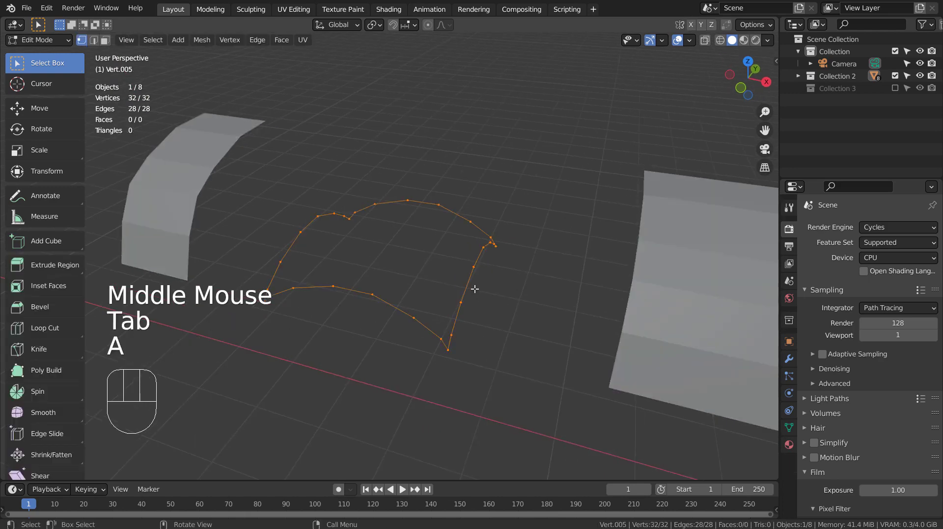
key(ctrl+e)
click(496, 157)
middle_drag(497, 157, 450, 213)
key(ctrl+z)
key(f)
key(ctrl+z)
- Select two opposite curves of the arched outline, try Bridge Edge Loops between them, and undo the bridge
alt+click(444, 201)
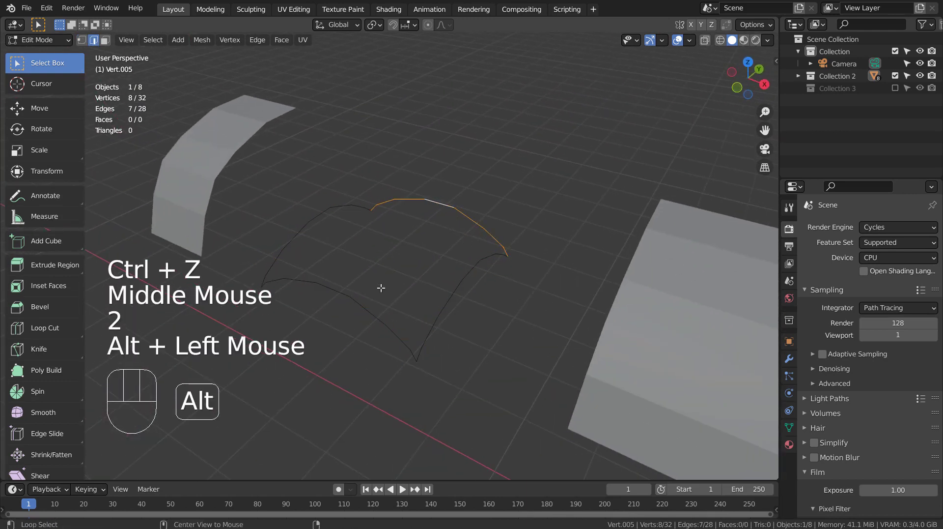
alt+shift+click(347, 301)
key(ctrl+e)
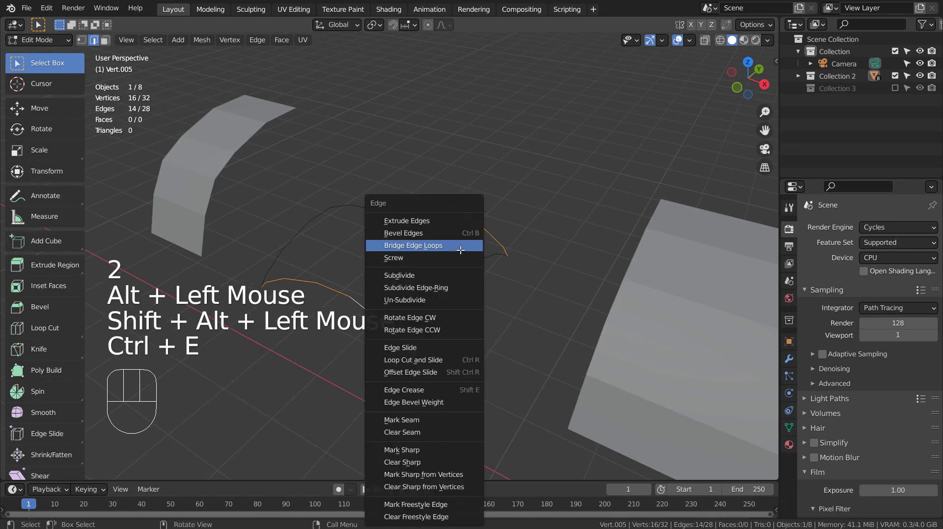
click(461, 250)
middle_drag(528, 281, 605, 293)
key(ctrl+z)
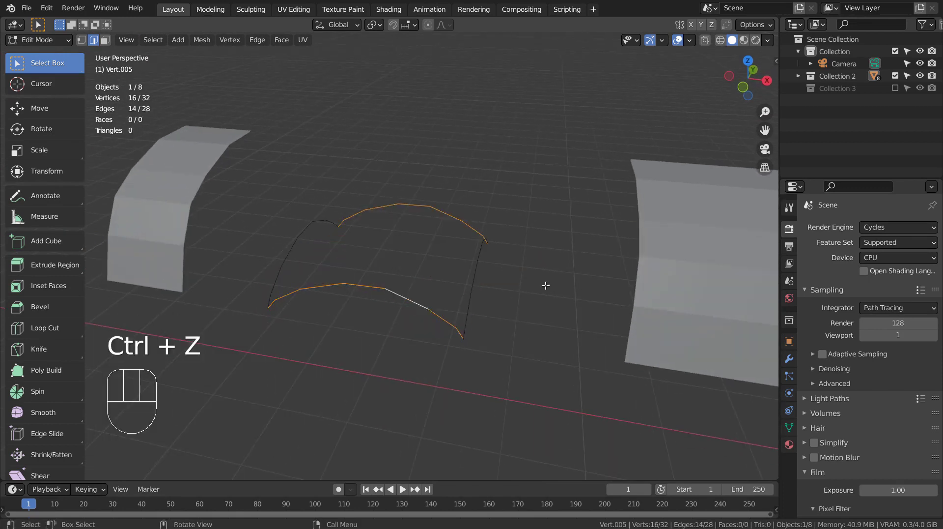
- Try Grid Fill between the two opposite curves, and merge all of the arched outline's vertices by distance at 0.1 m
key(ctrl+f)
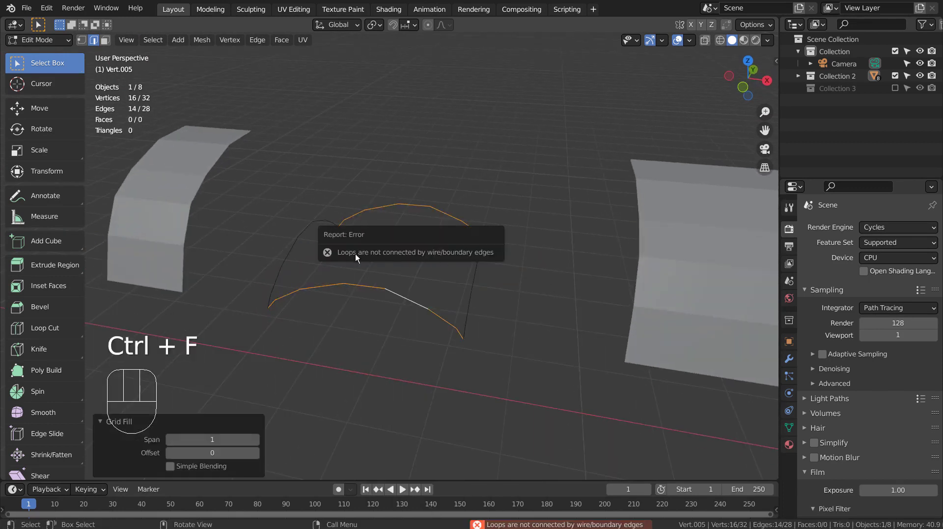
click(490, 296)
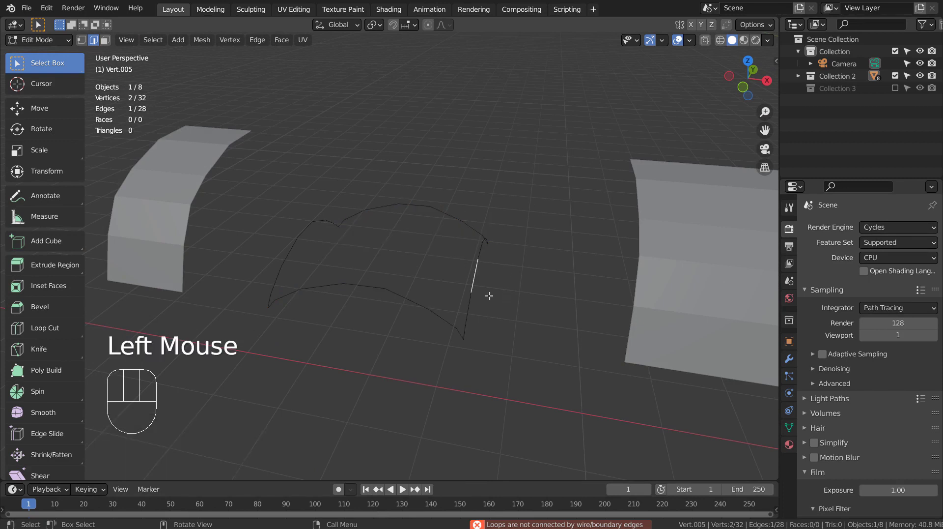
key(a)
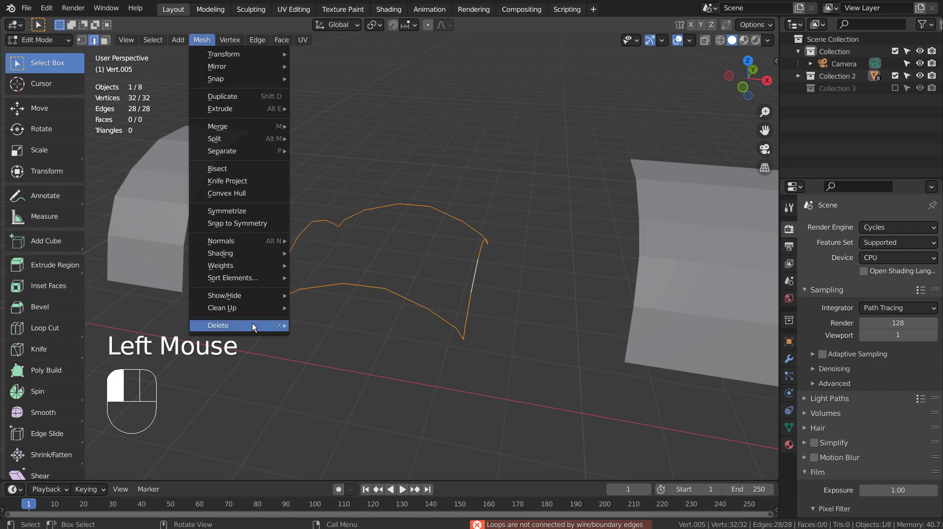
mouse_move(254, 307)
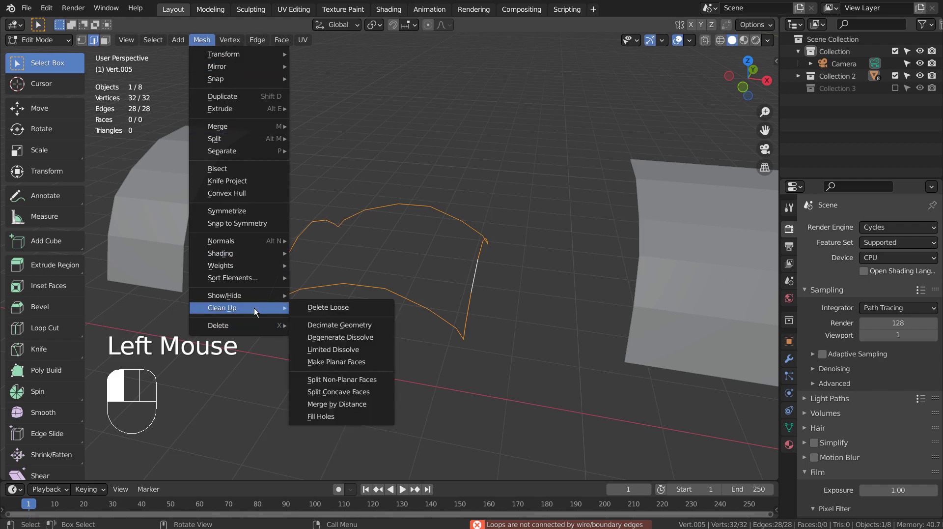
click(338, 404)
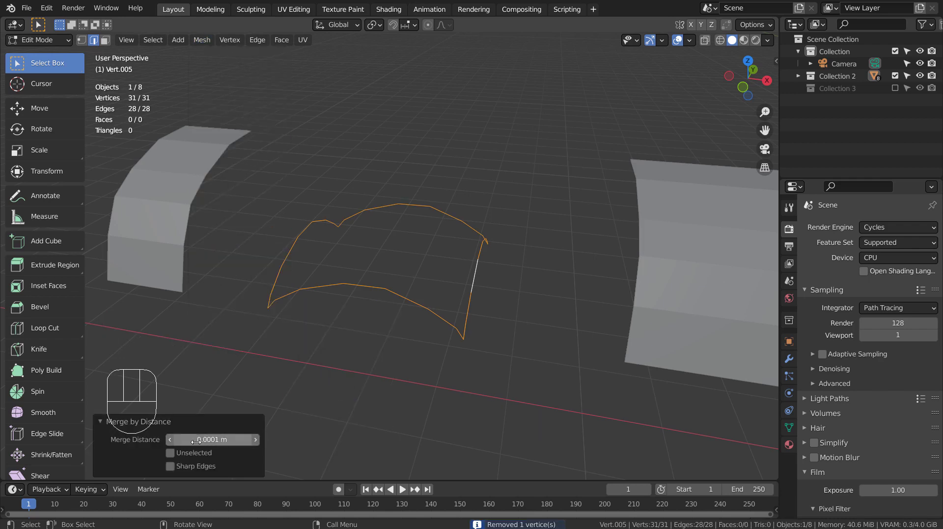
click(222, 440)
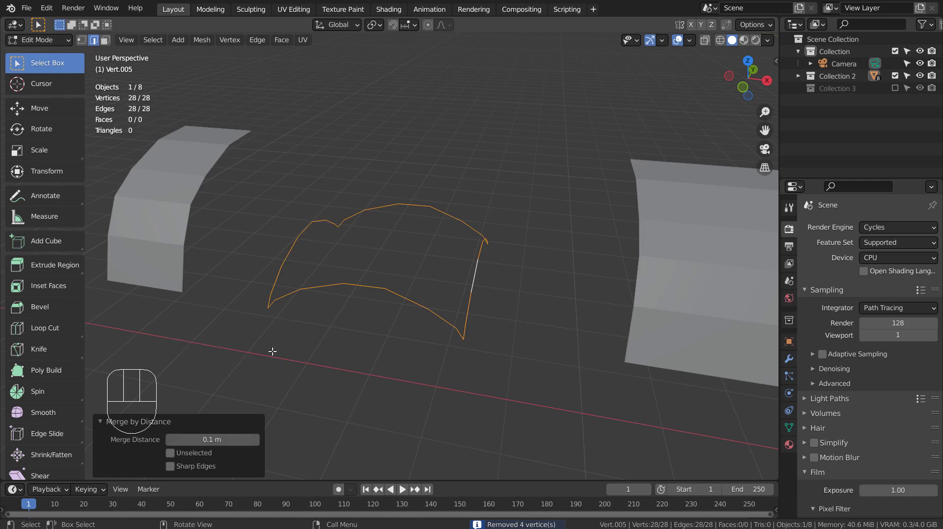
- Try to select one upper boundary curve of the arched outline with loop selection and Circle Select
middle_drag(443, 310, 404, 312)
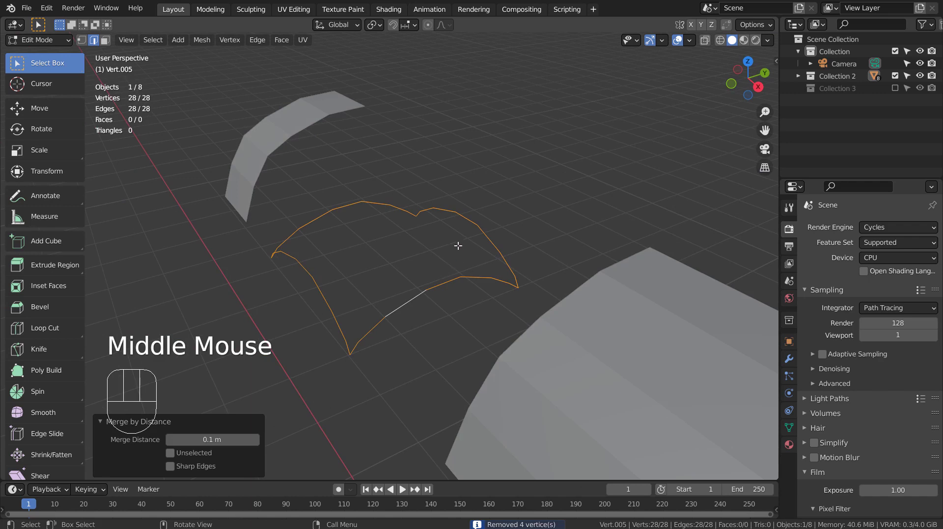
alt+click(469, 218)
click(468, 215)
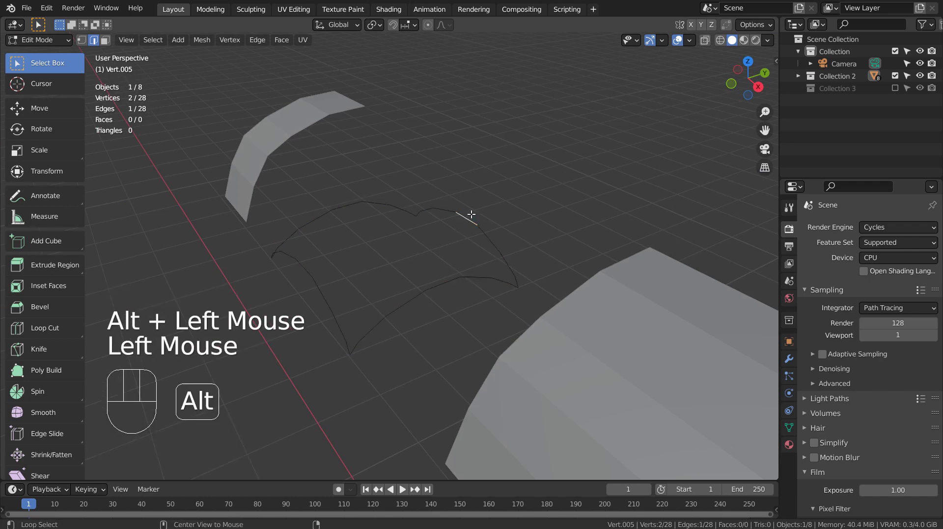
alt+click(469, 222)
key(2)
middle_drag(449, 236, 481, 222)
click(482, 221)
key(3)
key(c)
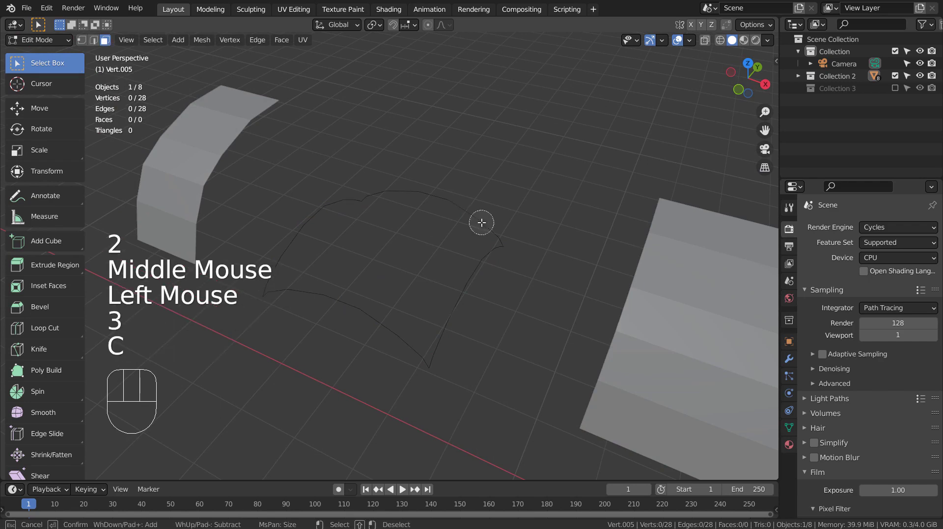
click(462, 202)
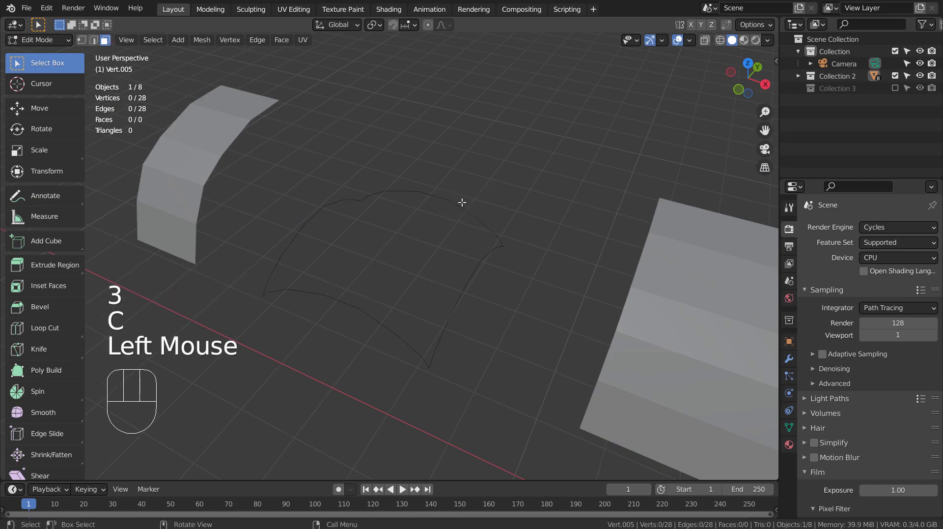